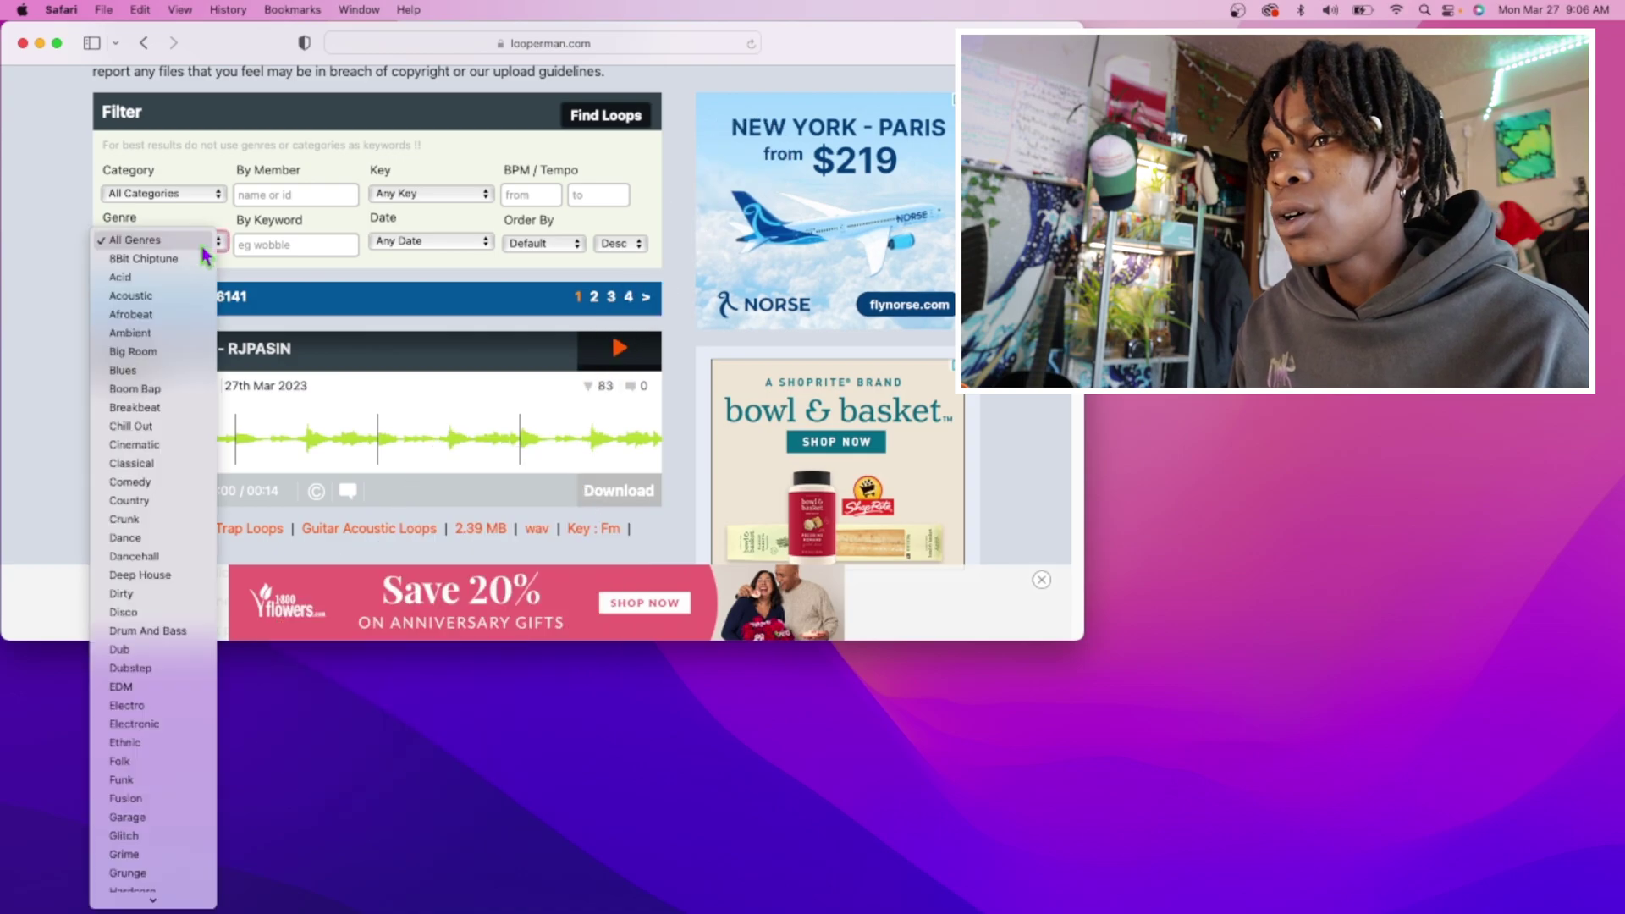
Step: Browse the genre and category options in Looperman's loop filter
{"action": "left_click", "coordinate": [199, 205]}
{"action": "left_click", "coordinate": [197, 200]}
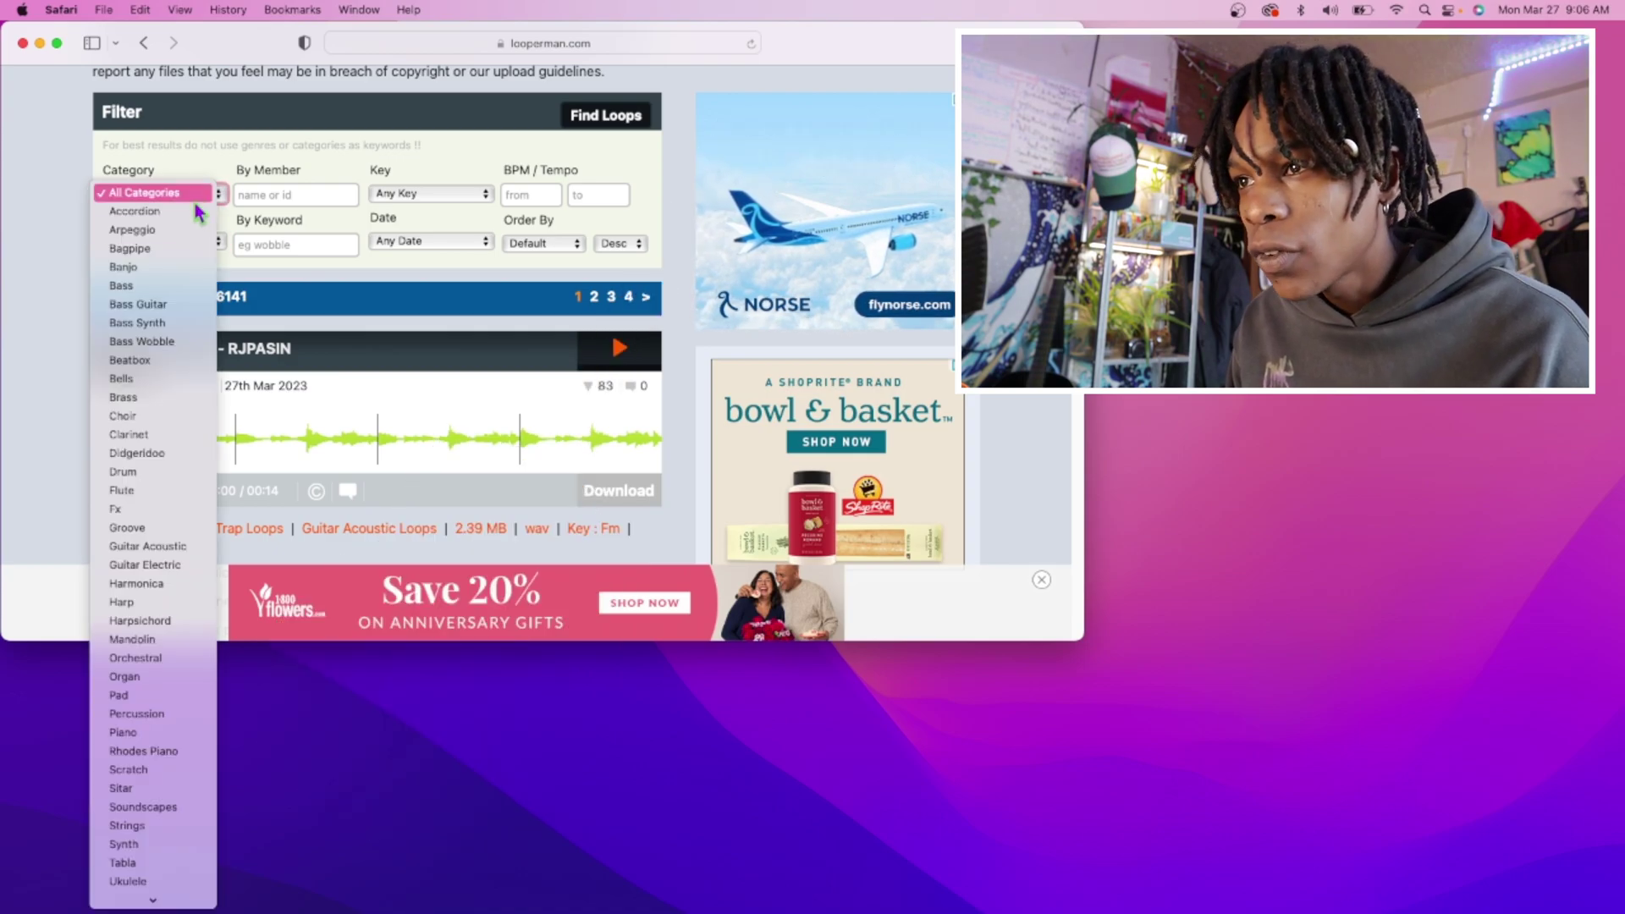
{"action": "left_click", "coordinate": [184, 338]}
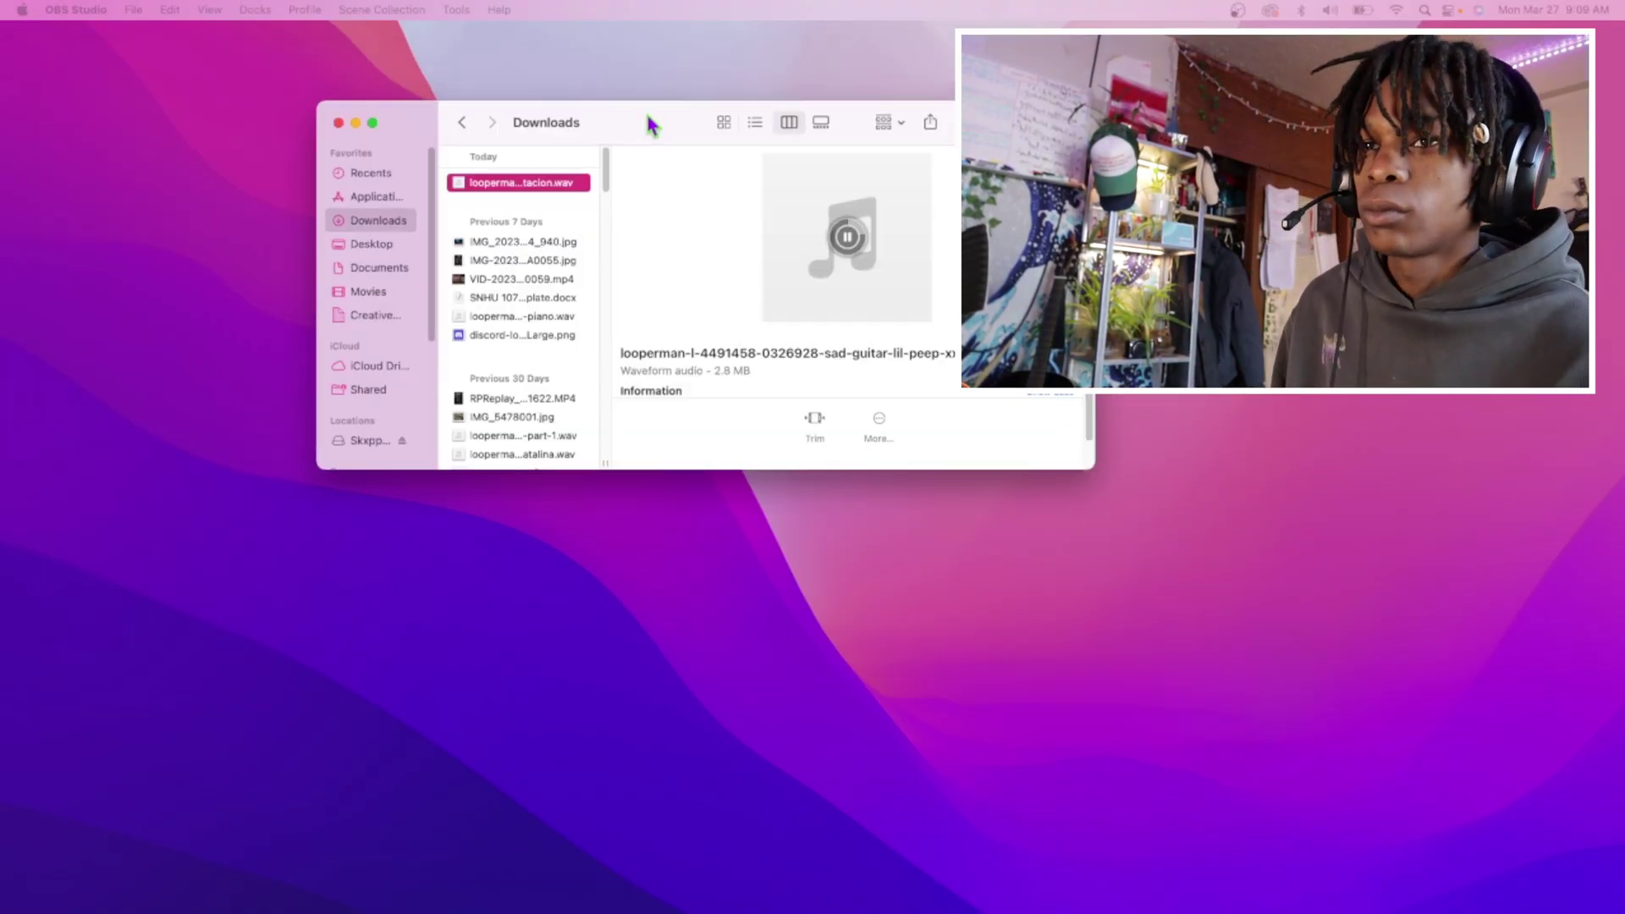
Step: Switch from the Downloads folder to FL Studio and route the guitar loop's audio clip to mixer track 1
{"action": "left_click_drag", "start_coordinate": [631, 119], "coordinate": [744, 135]}
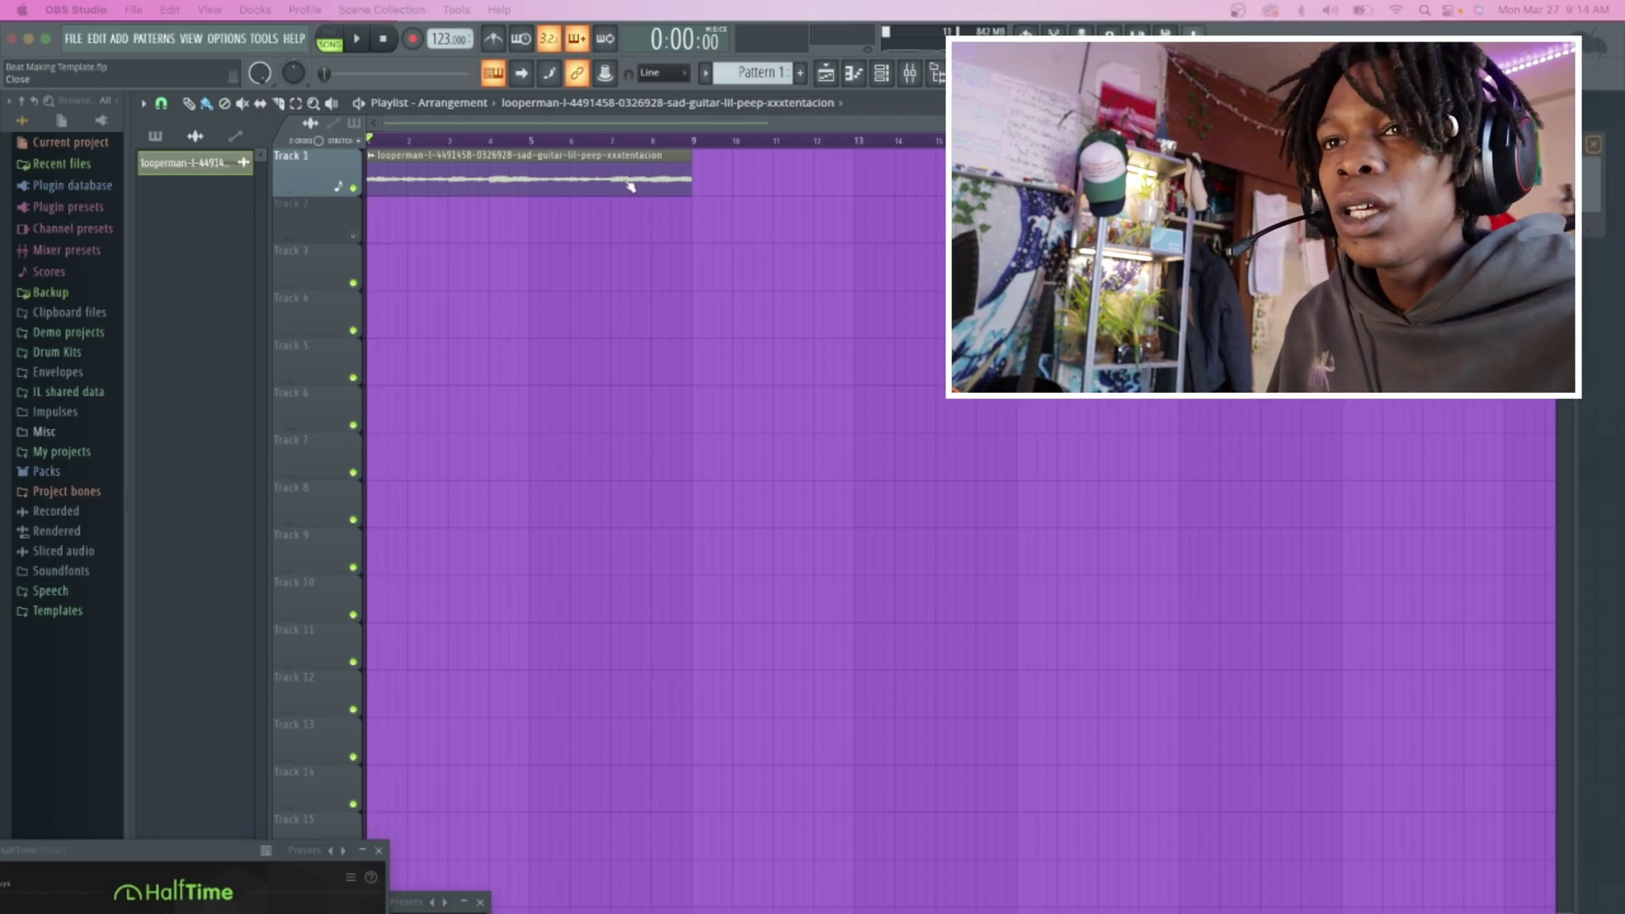
{"action": "left_click", "coordinate": [640, 181]}
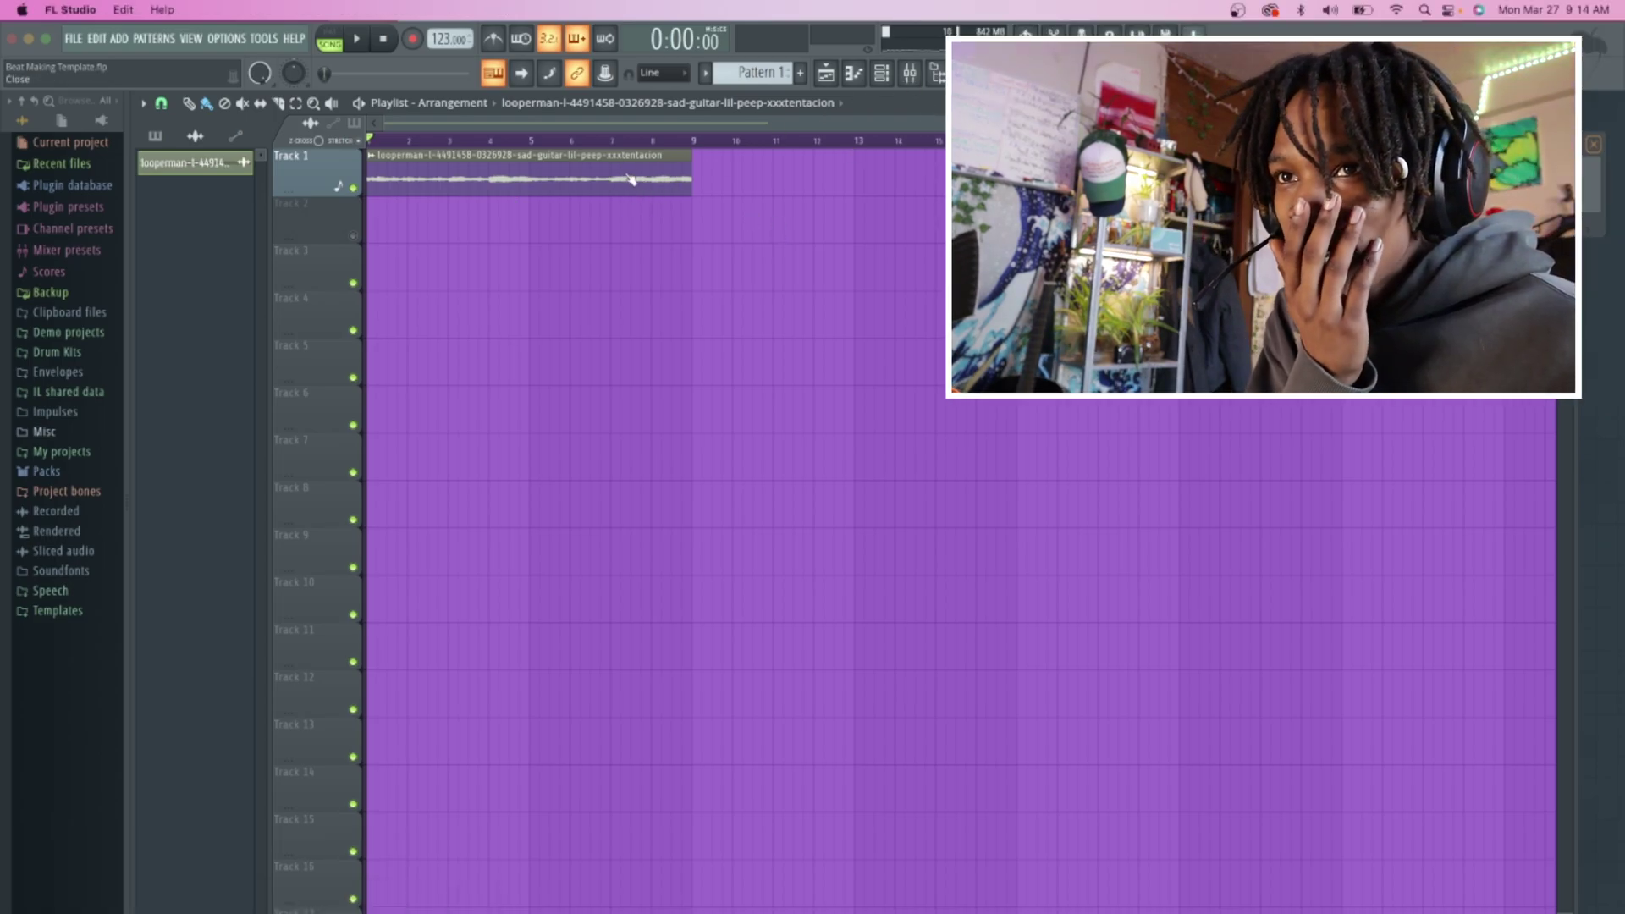
{"action": "double_click", "coordinate": [640, 180]}
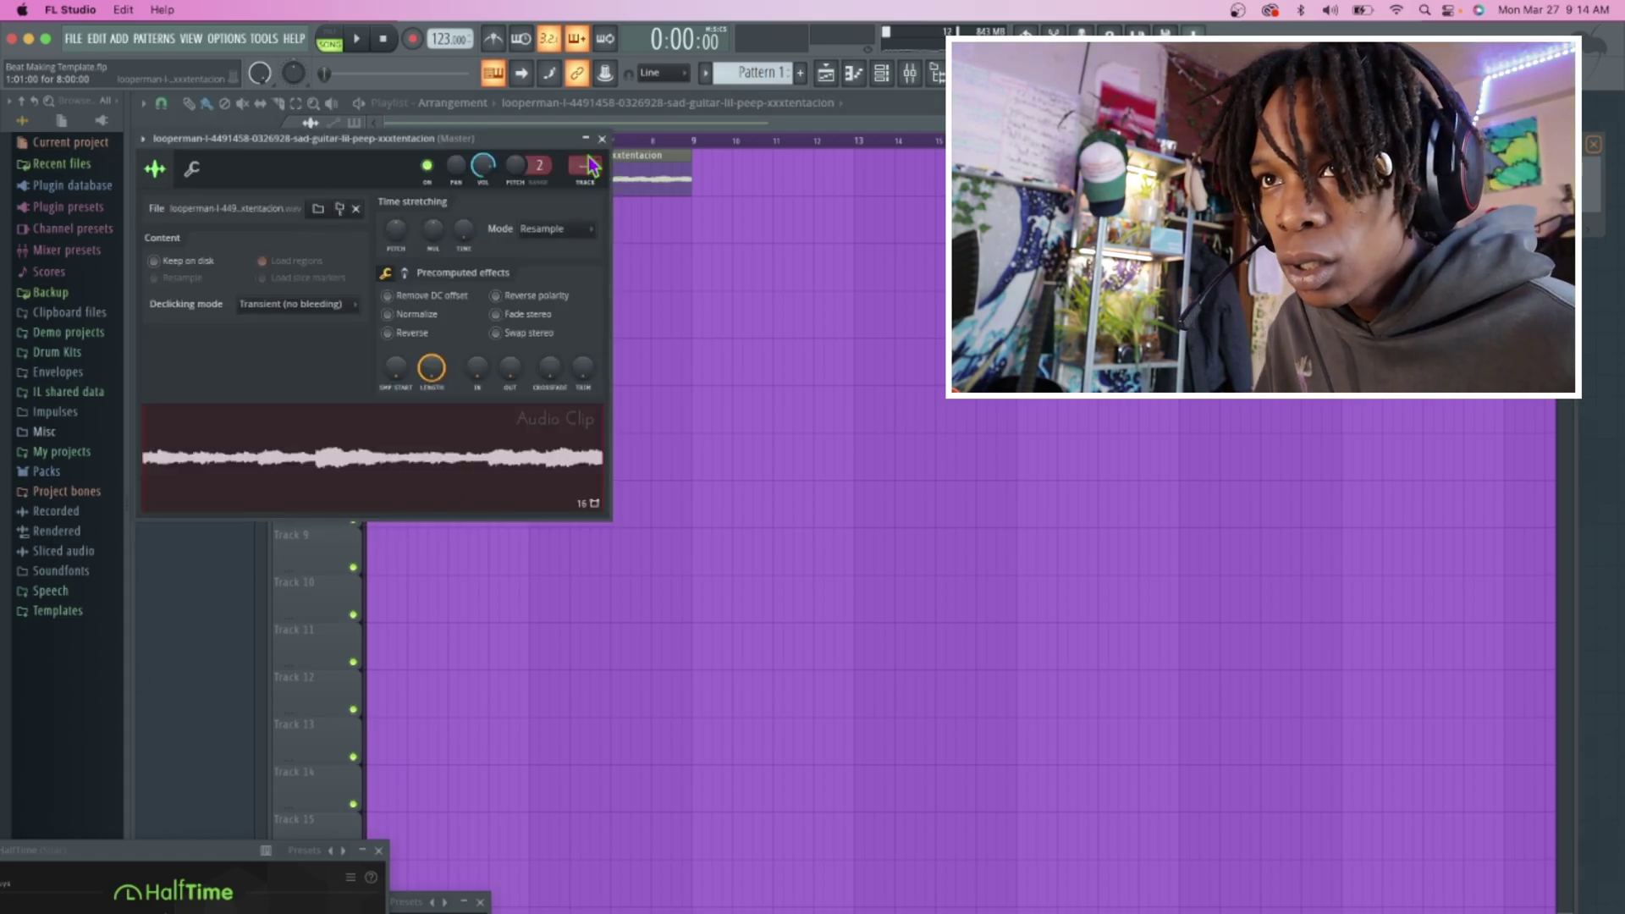
{"action": "scroll", "coordinate": [587, 166], "scroll_direction": "up", "scroll_amount": 1}
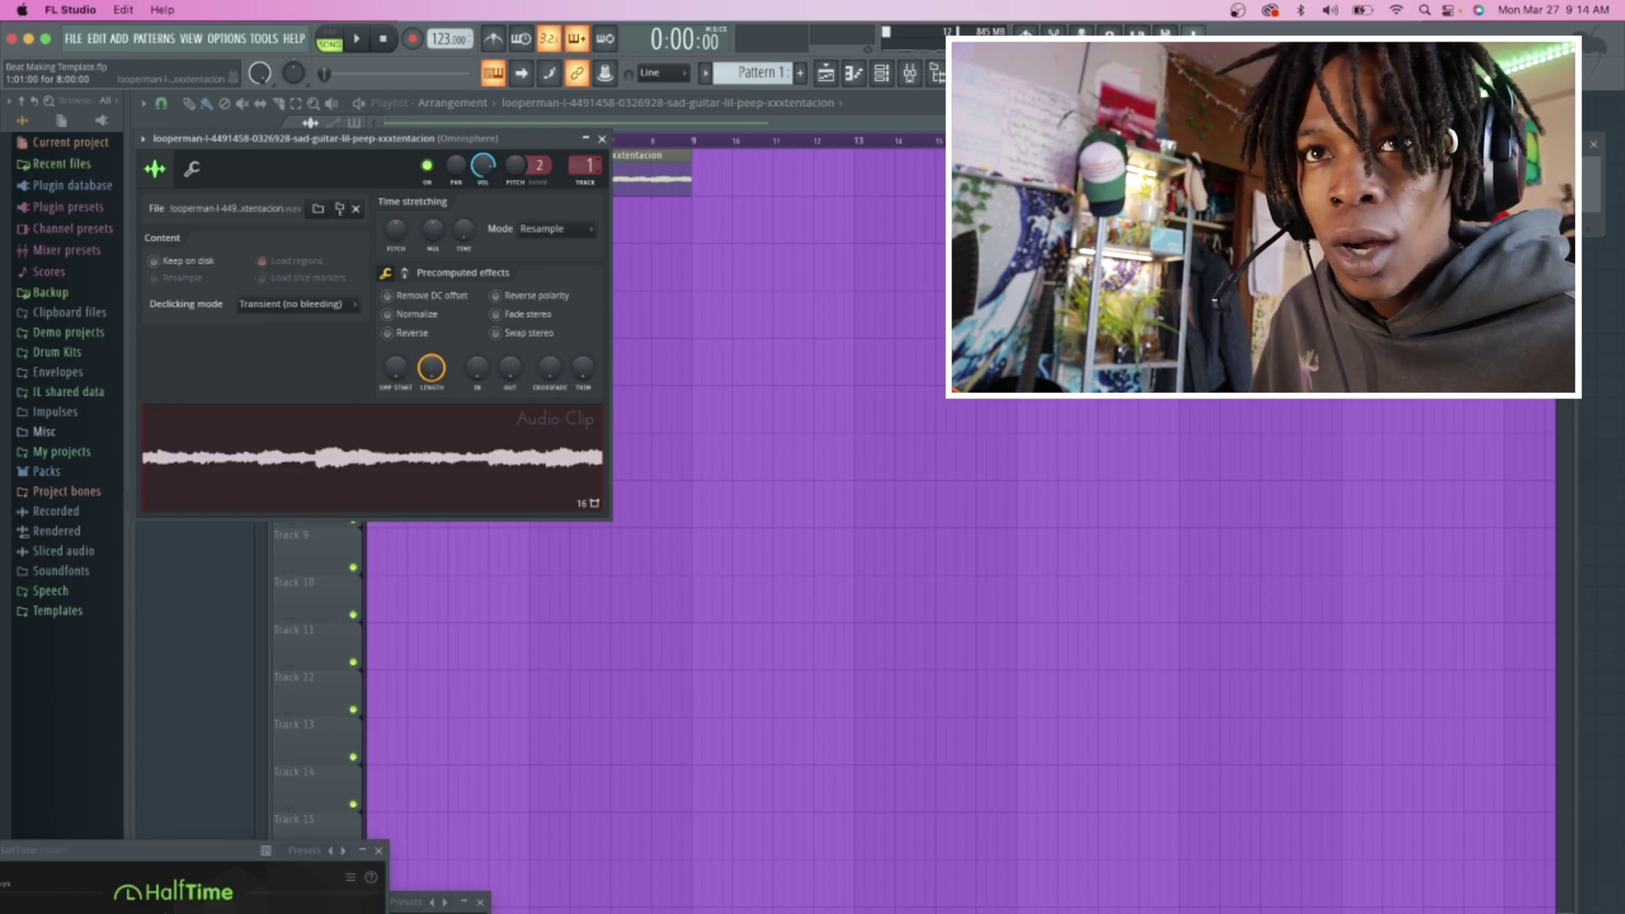
Step: Play the guitar loop through mixer track 1, showing its Parametric EQ 2 and enabling Fruity Chorus
{"action": "key", "text": "F9"}
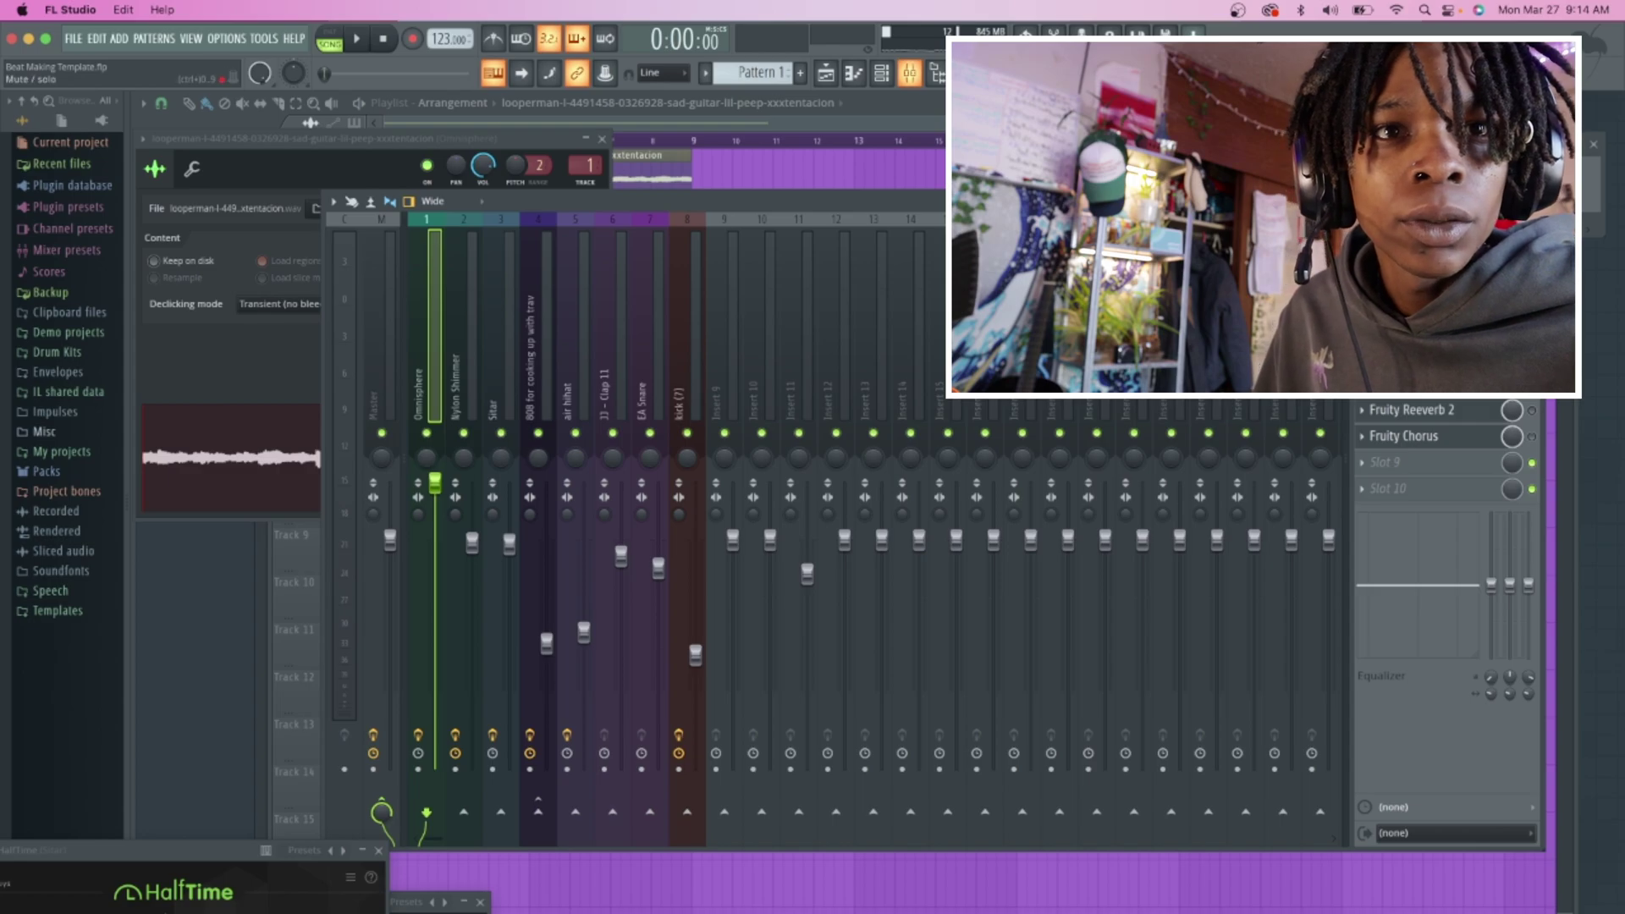
{"action": "key", "text": "space"}
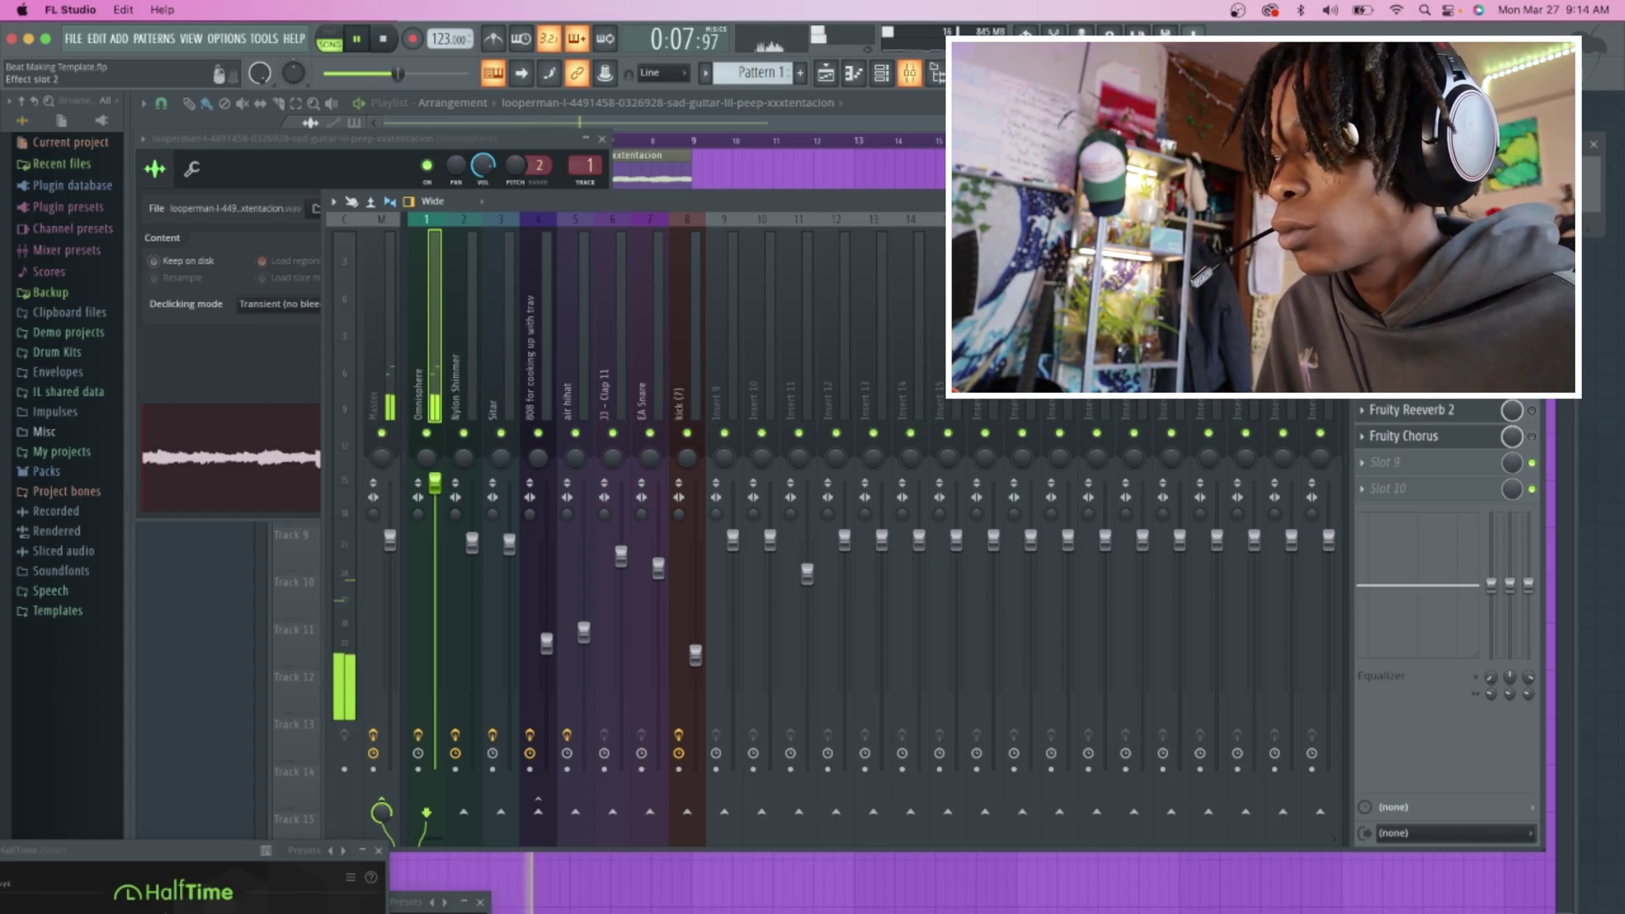
{"action": "key", "text": "space"}
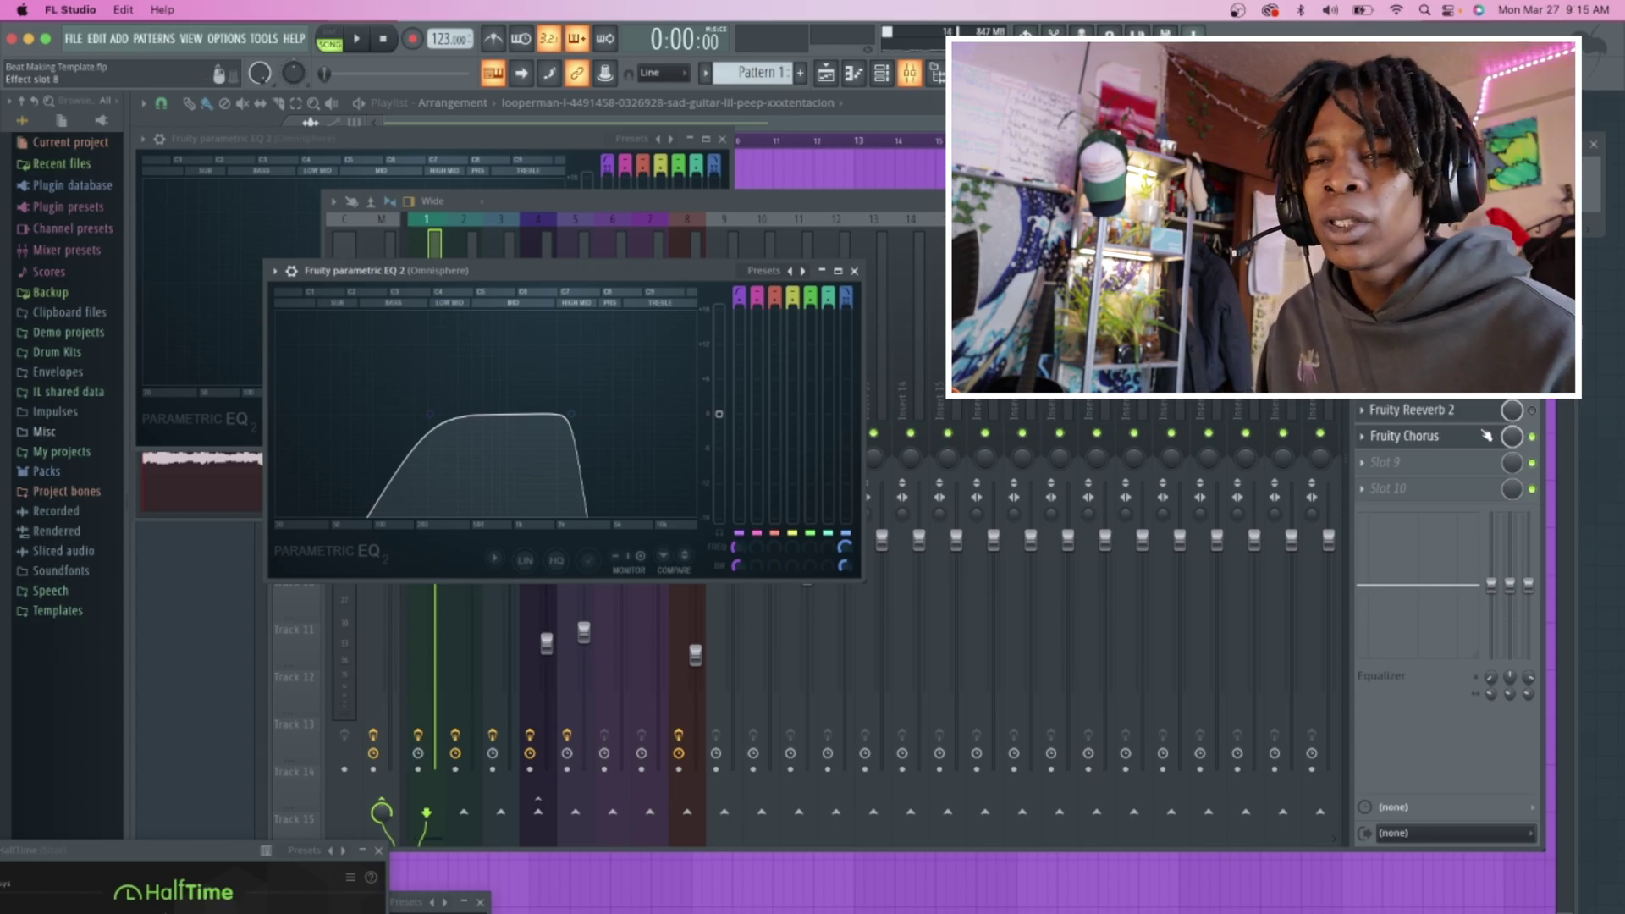
Step: Place Pattern 1 at the start of playlist track 2, below the guitar loop
{"action": "left_click", "coordinate": [884, 127]}
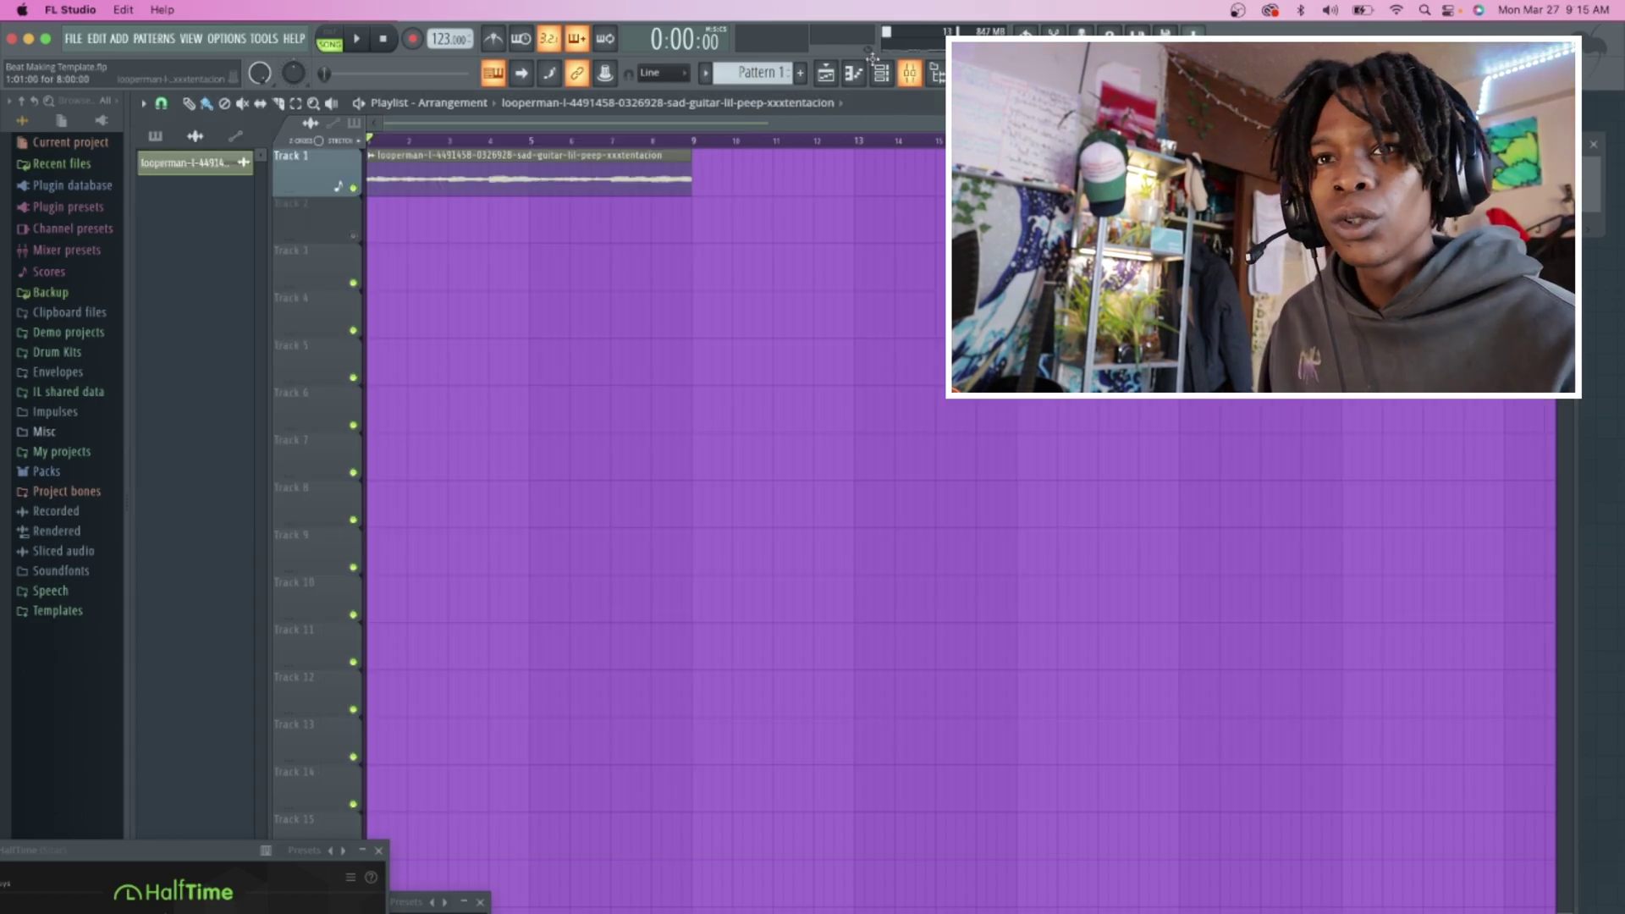
{"action": "left_click", "coordinate": [762, 72]}
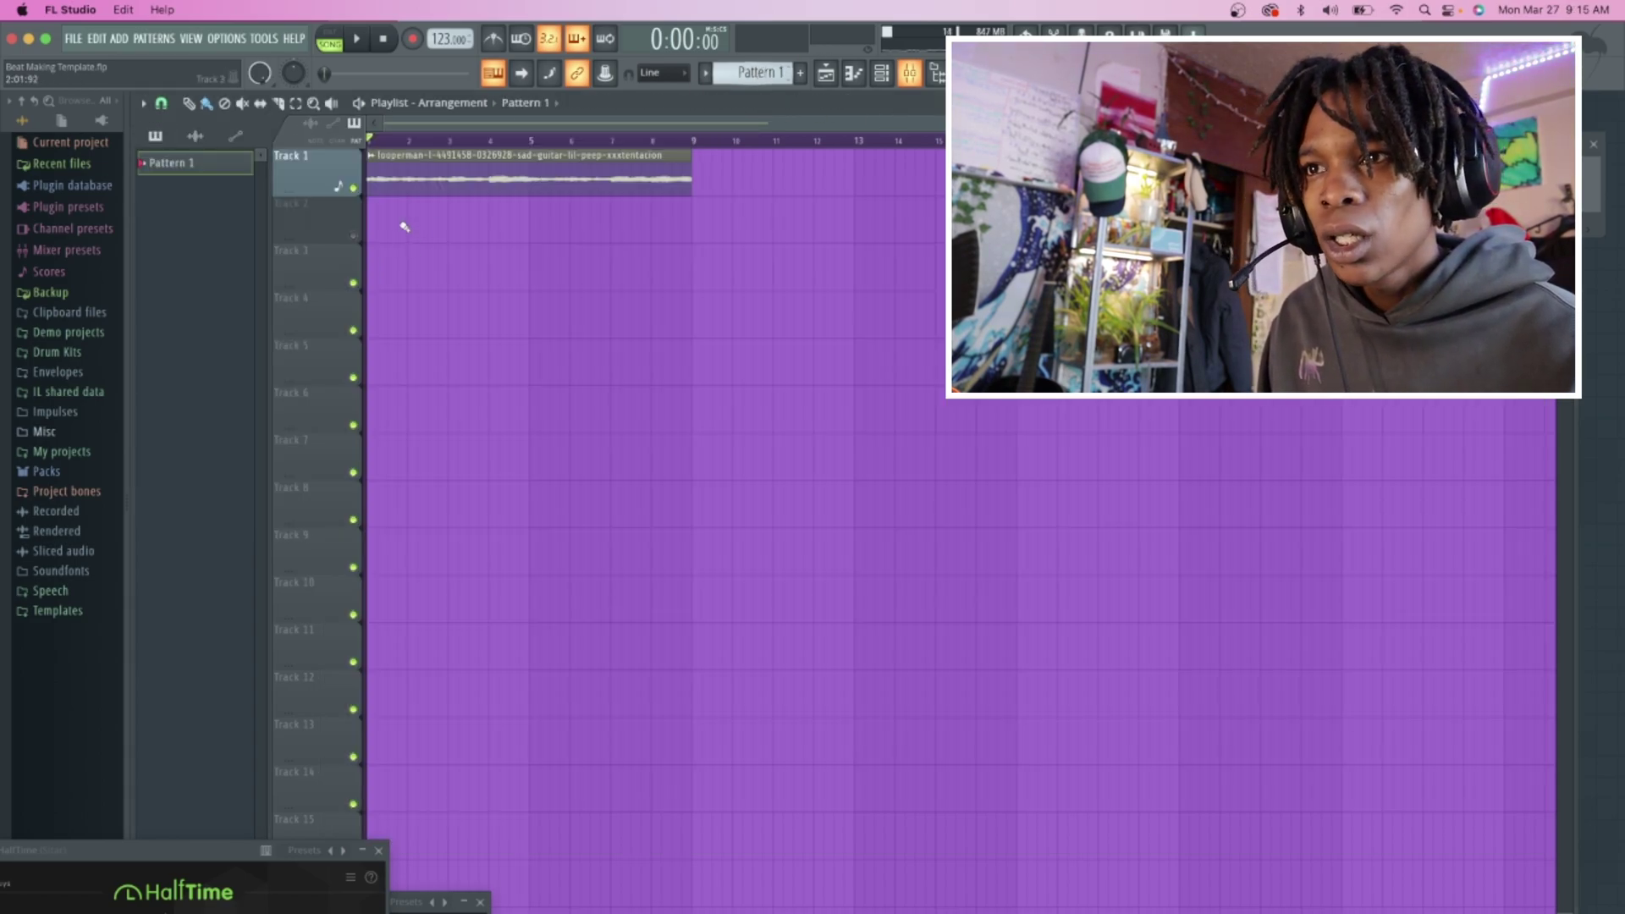
{"action": "left_click", "coordinate": [454, 220]}
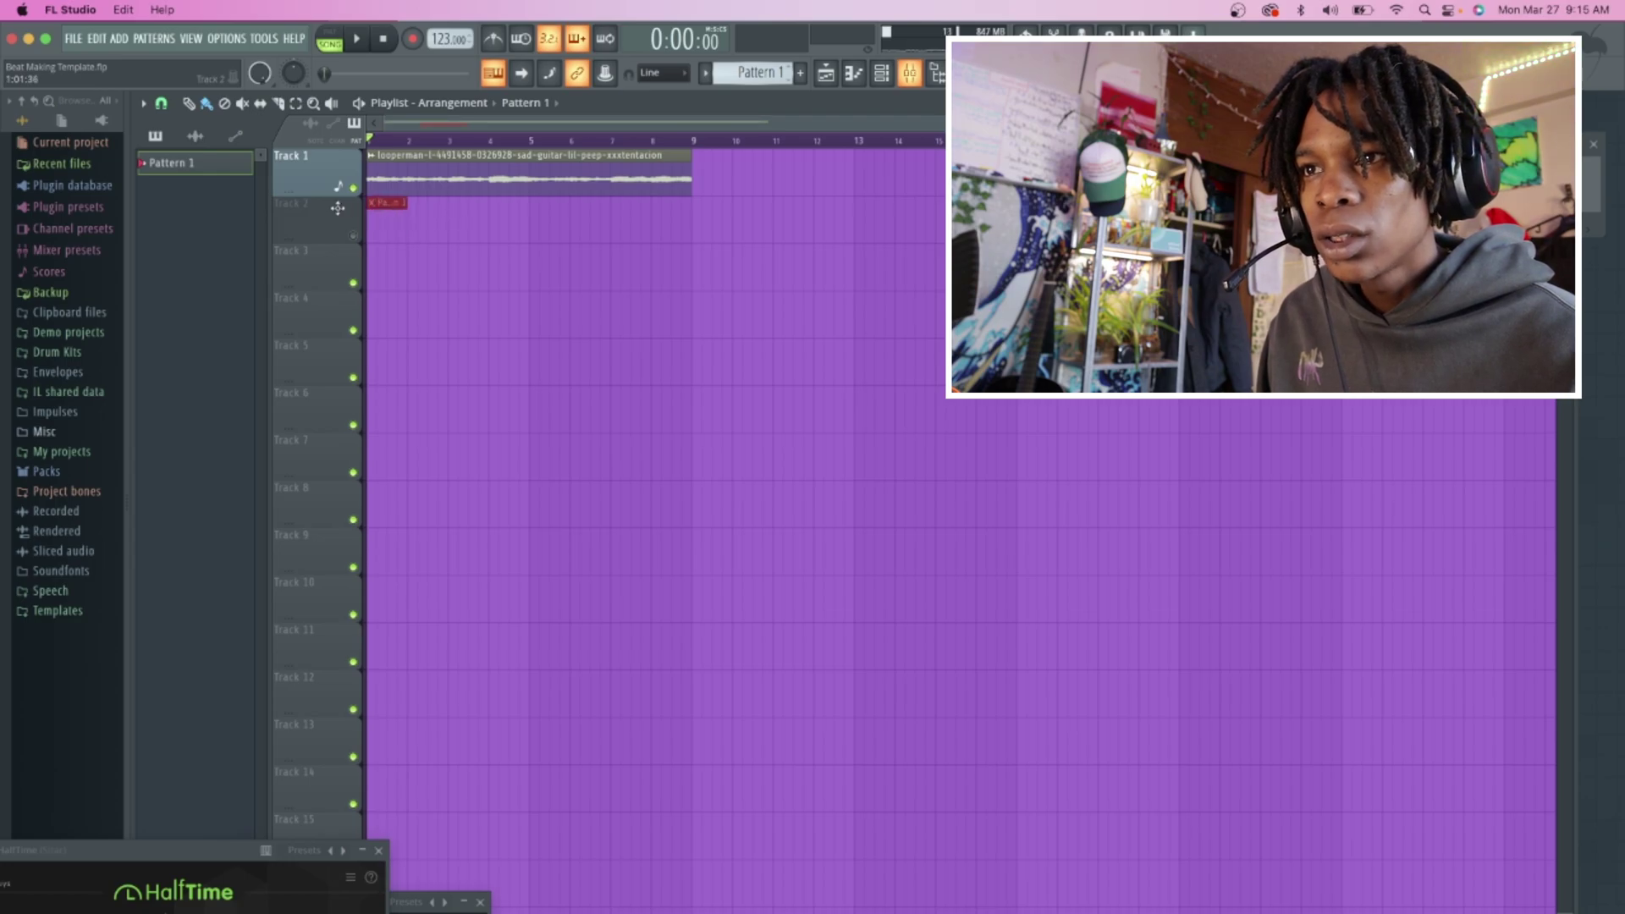
Step: Show the unsorted channels in the channel rack and open the Dream bell instrument
{"action": "left_click", "coordinate": [881, 72]}
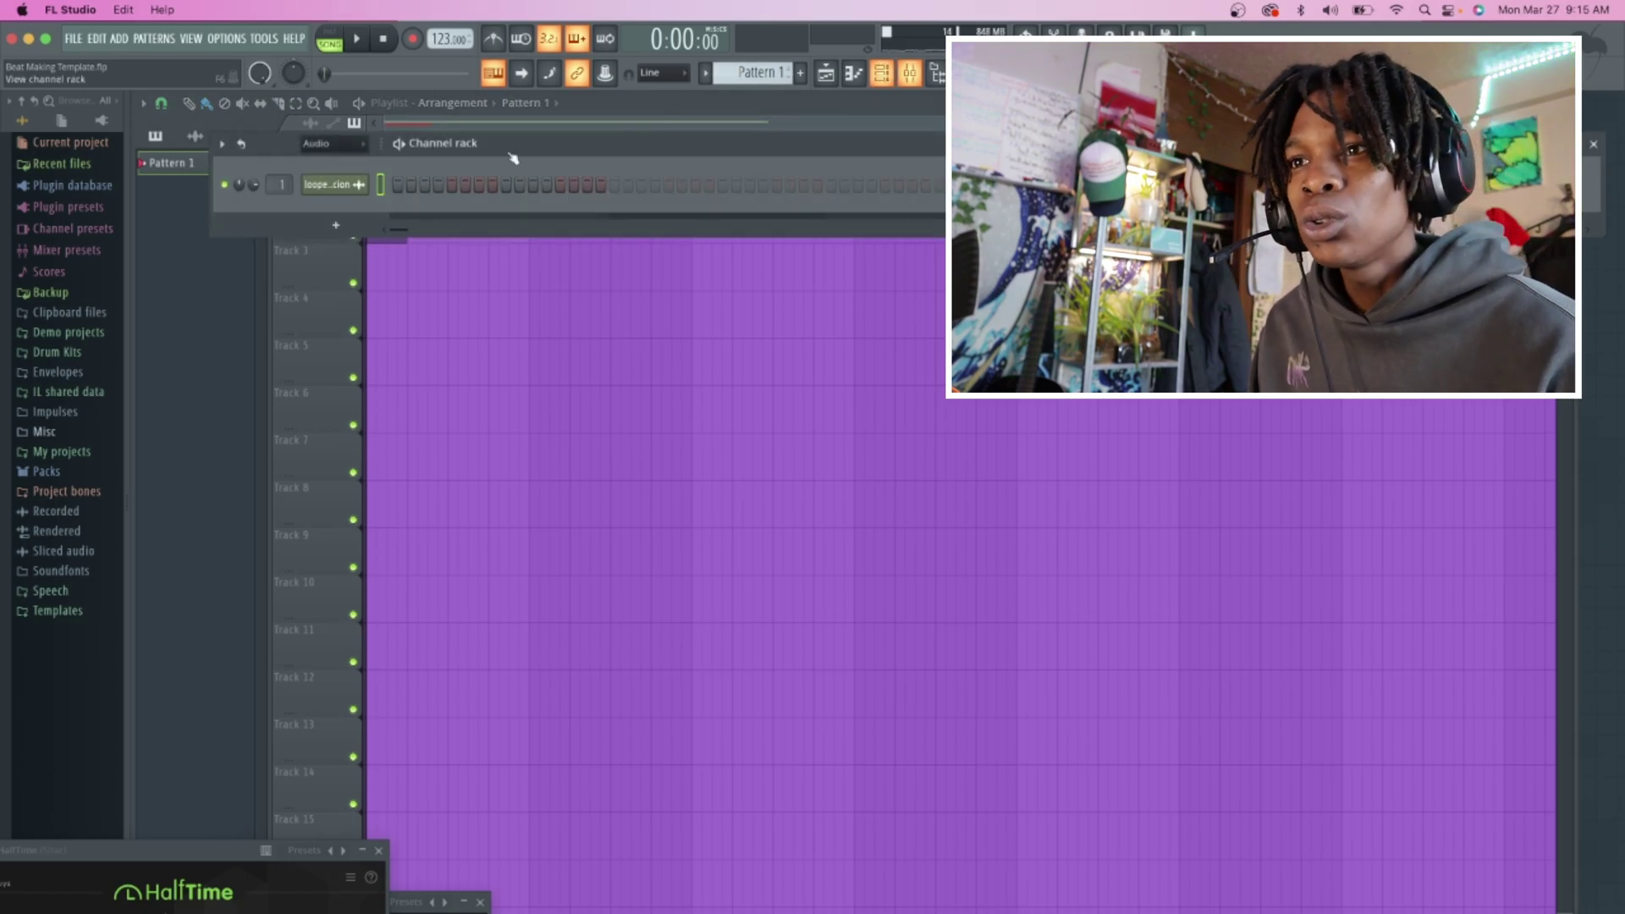
{"action": "left_click", "coordinate": [336, 201]}
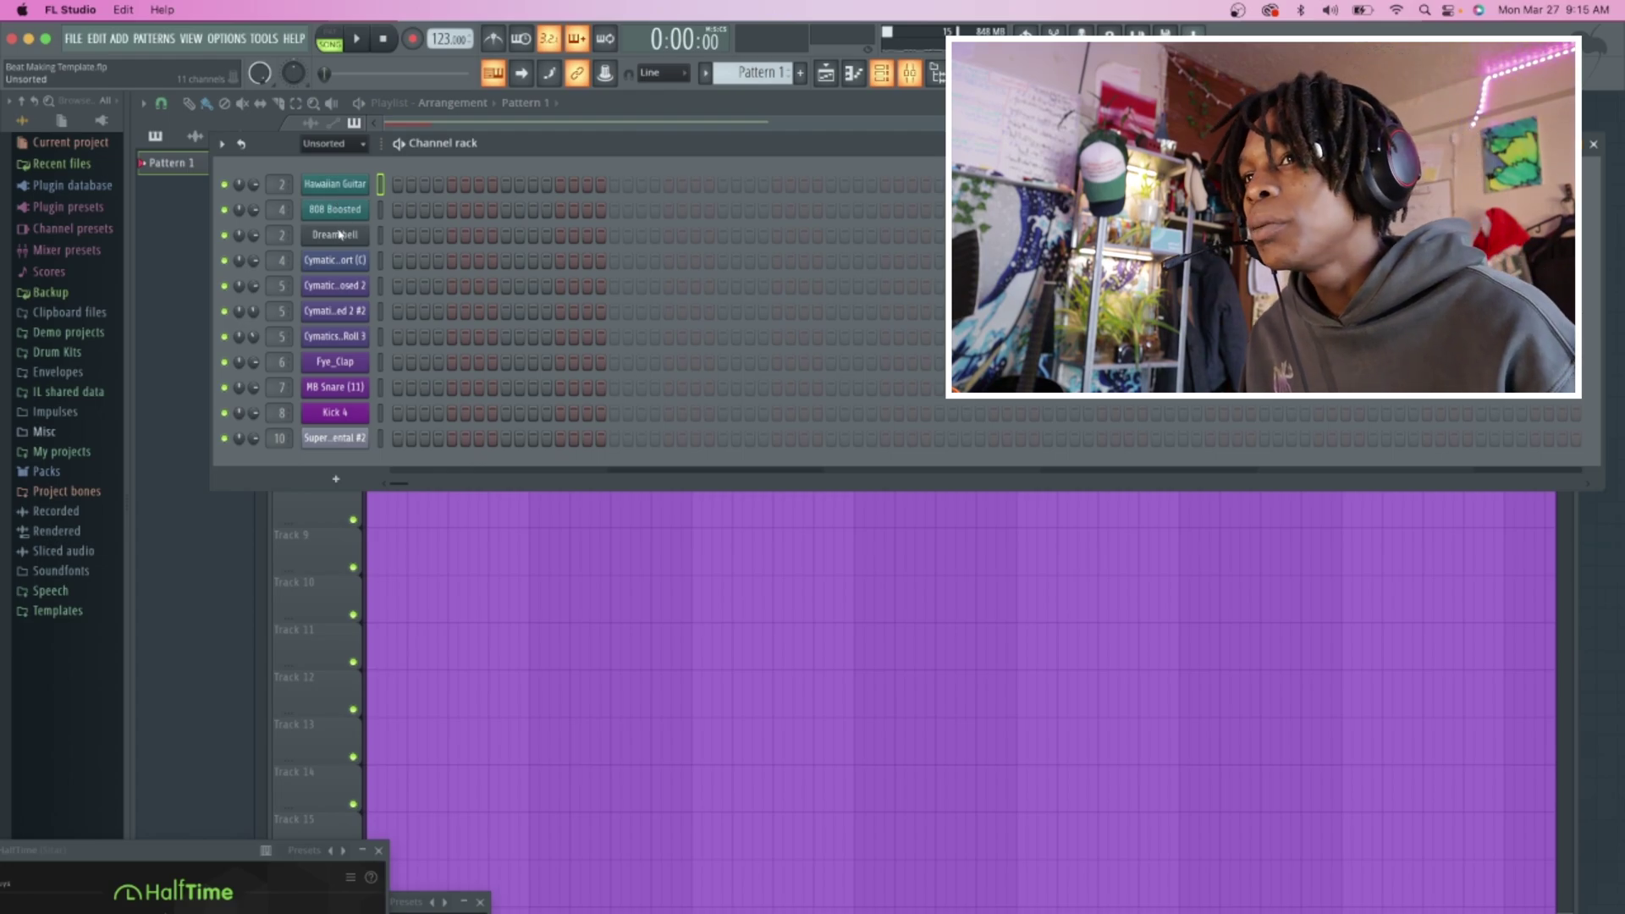
{"action": "left_click", "coordinate": [338, 236]}
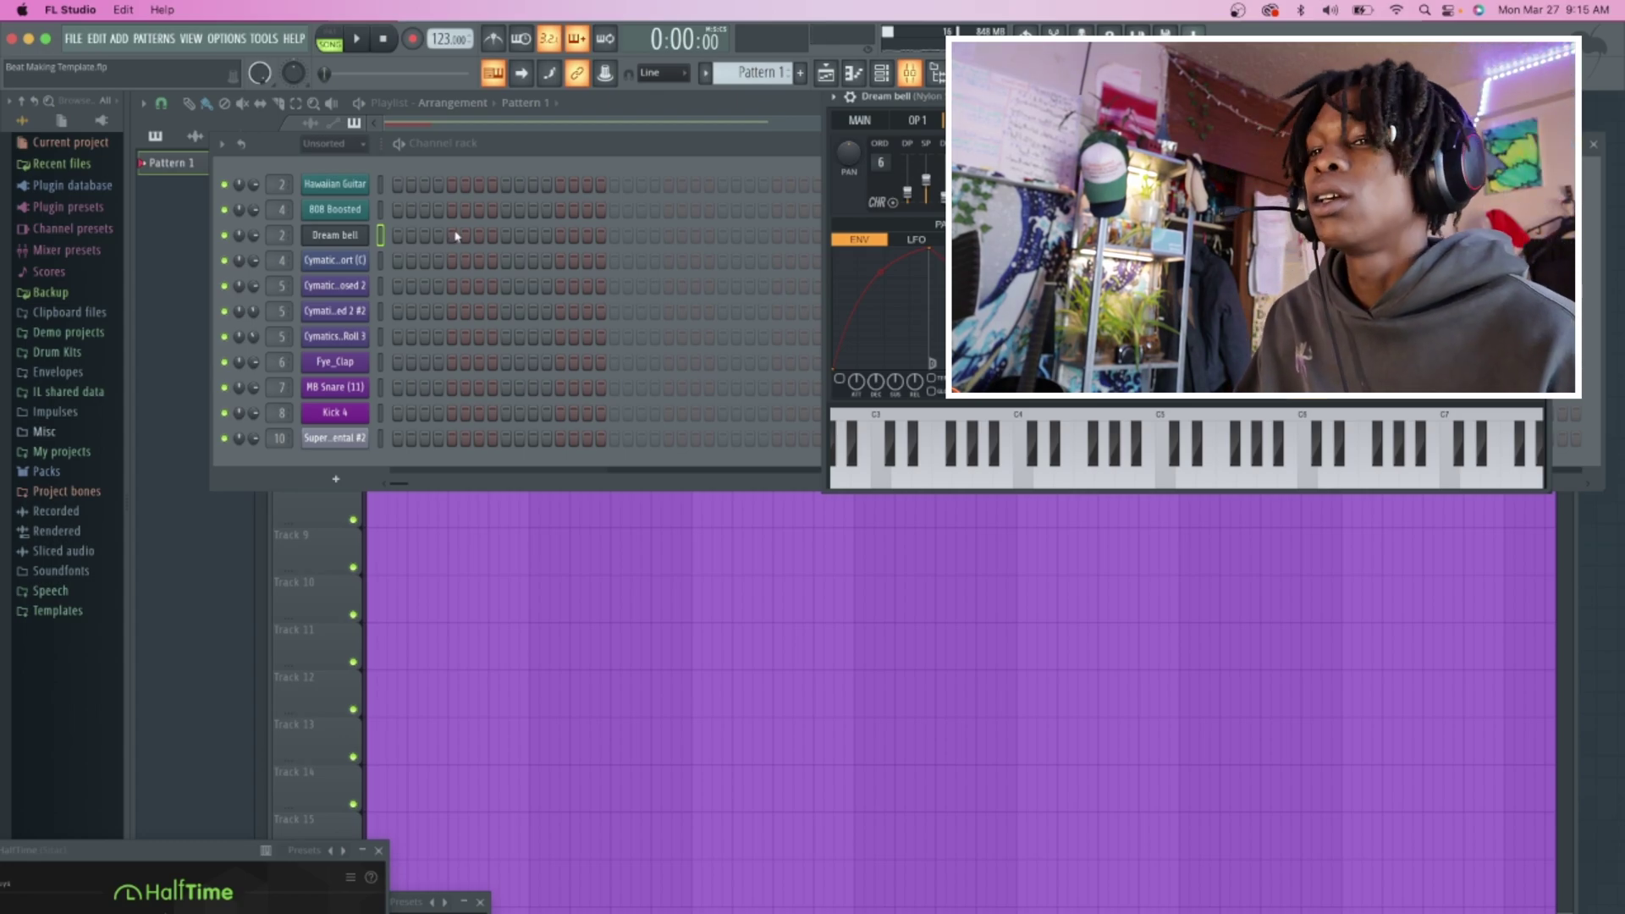
{"action": "key", "text": "space"}
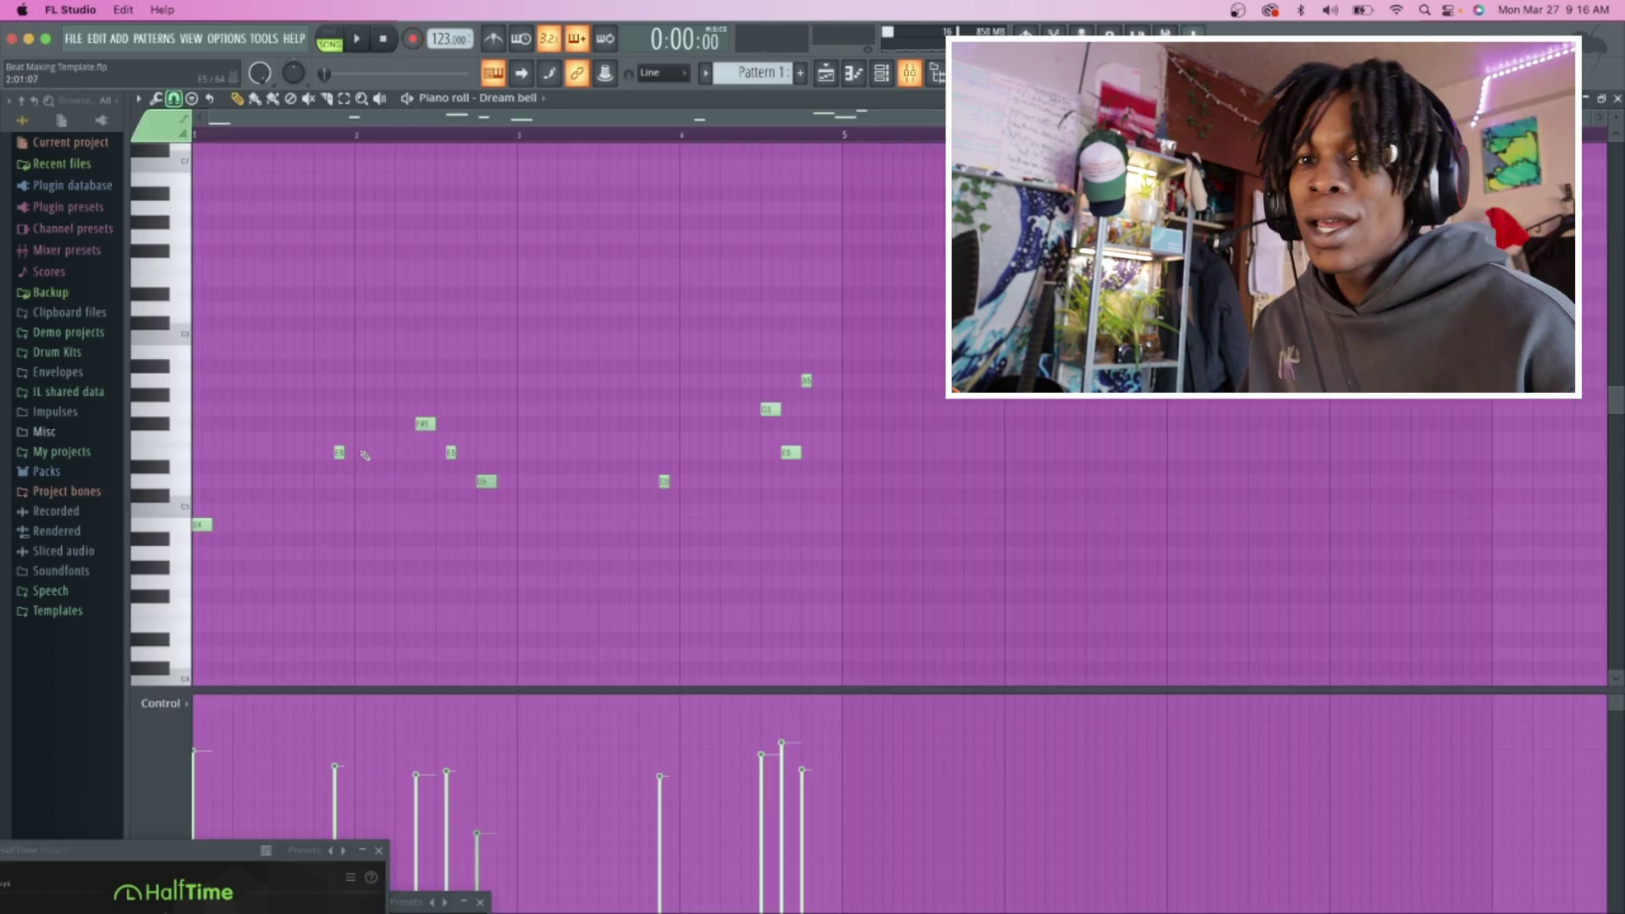
Step: Replace the D5 note near the end of bar 3 in the Dream bell melody with one slightly earlier, checking it in playback
{"action": "key", "text": "space"}
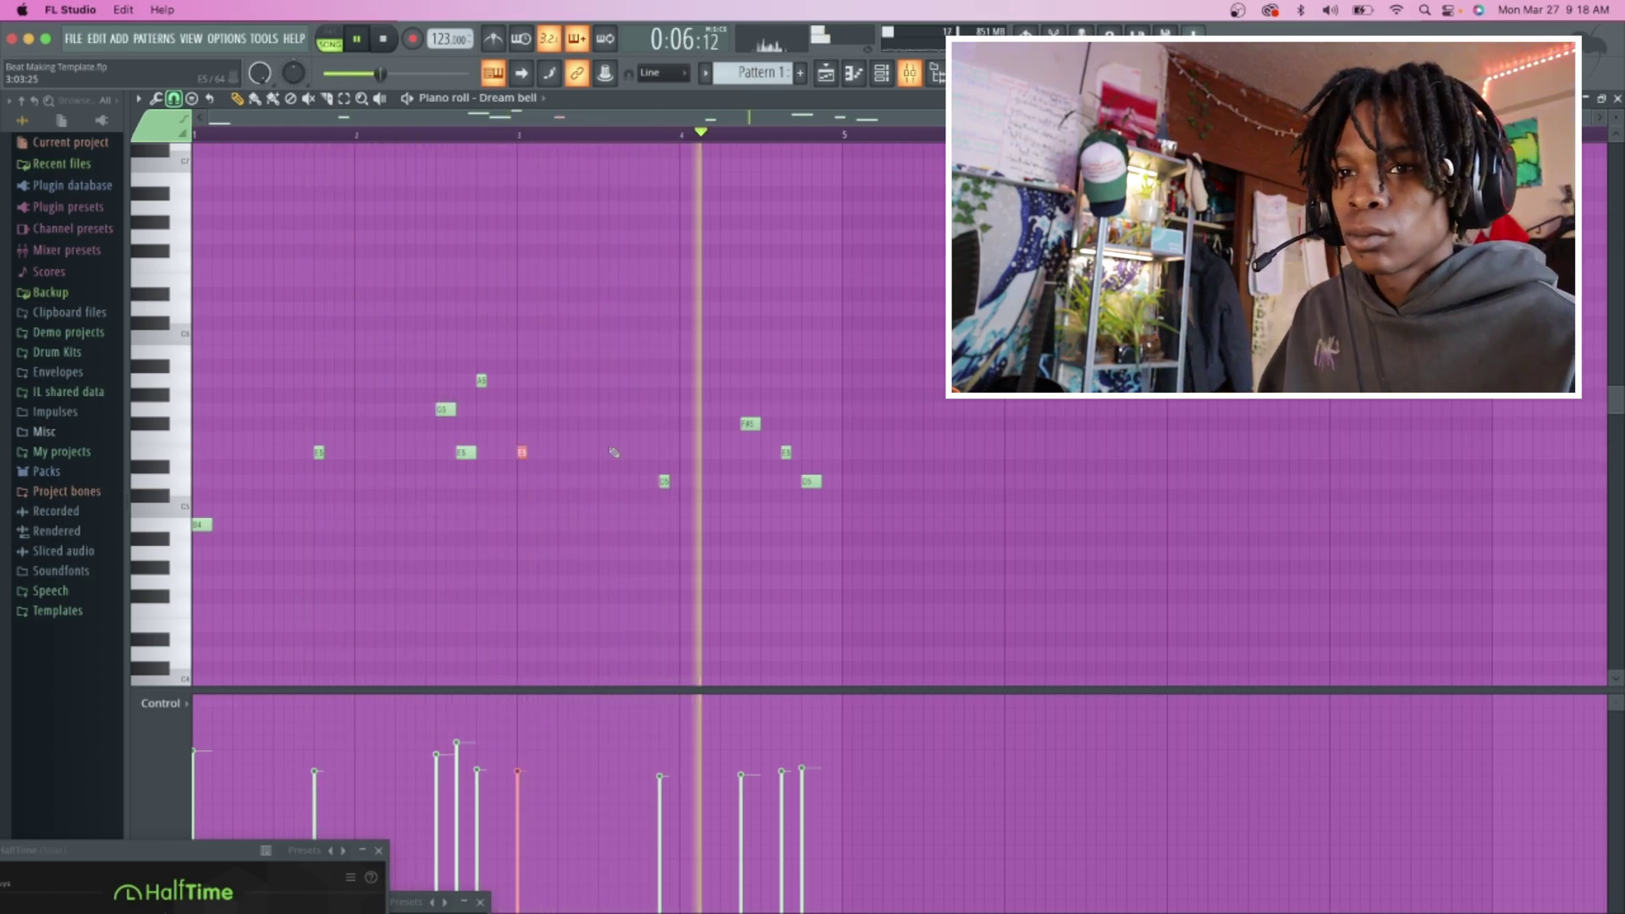
{"action": "right_click", "coordinate": [664, 481]}
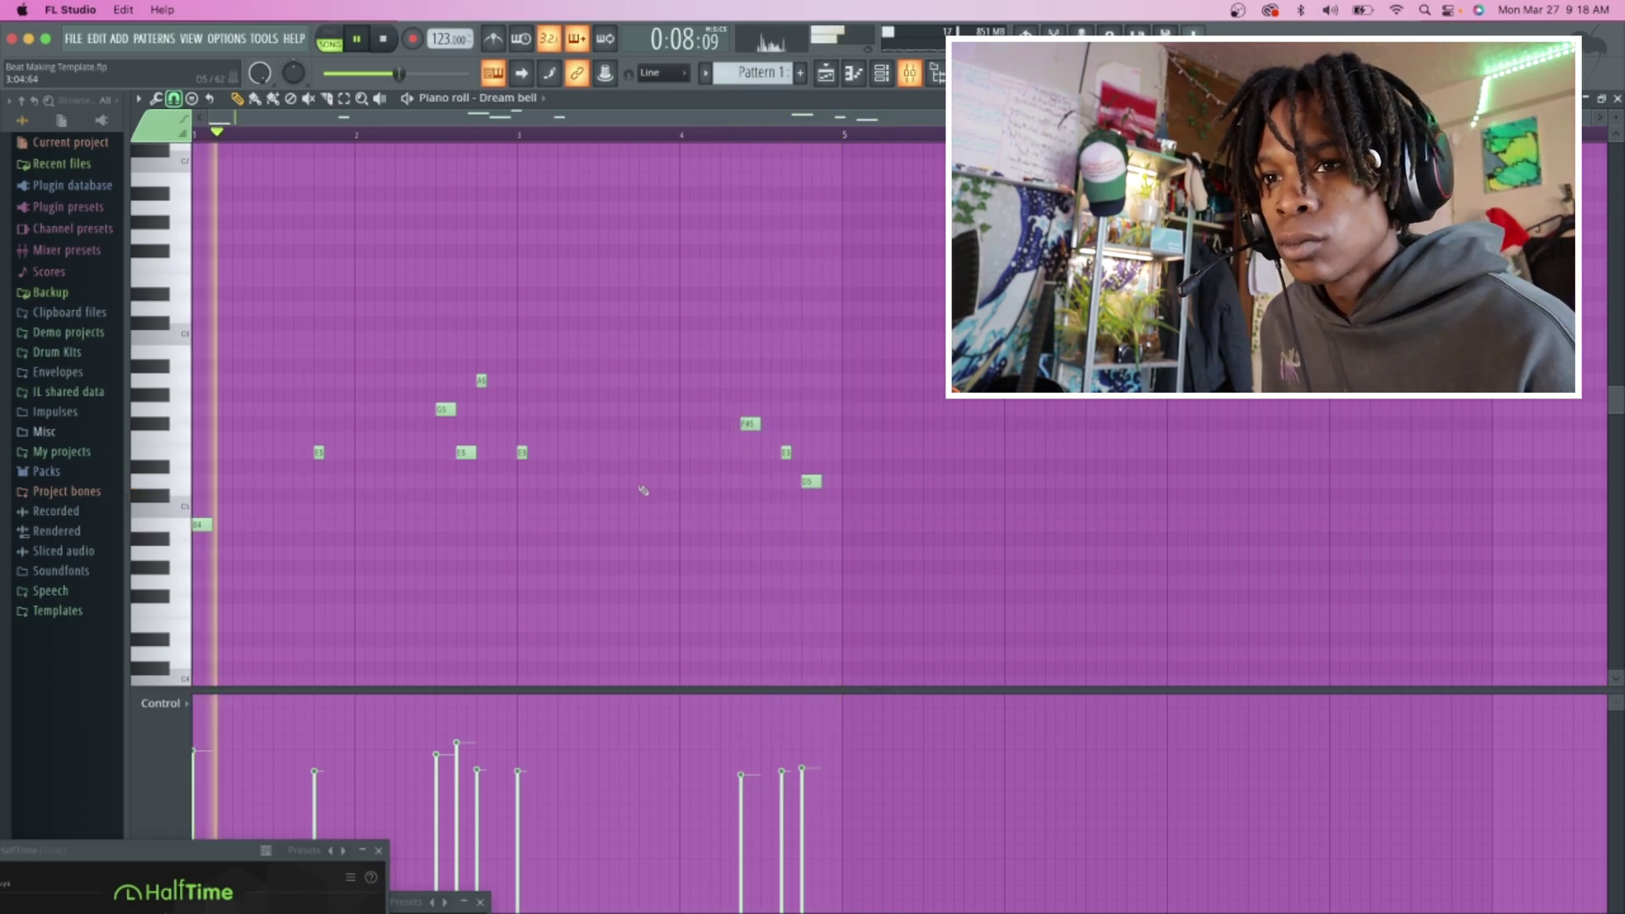
{"action": "left_click", "coordinate": [665, 484]}
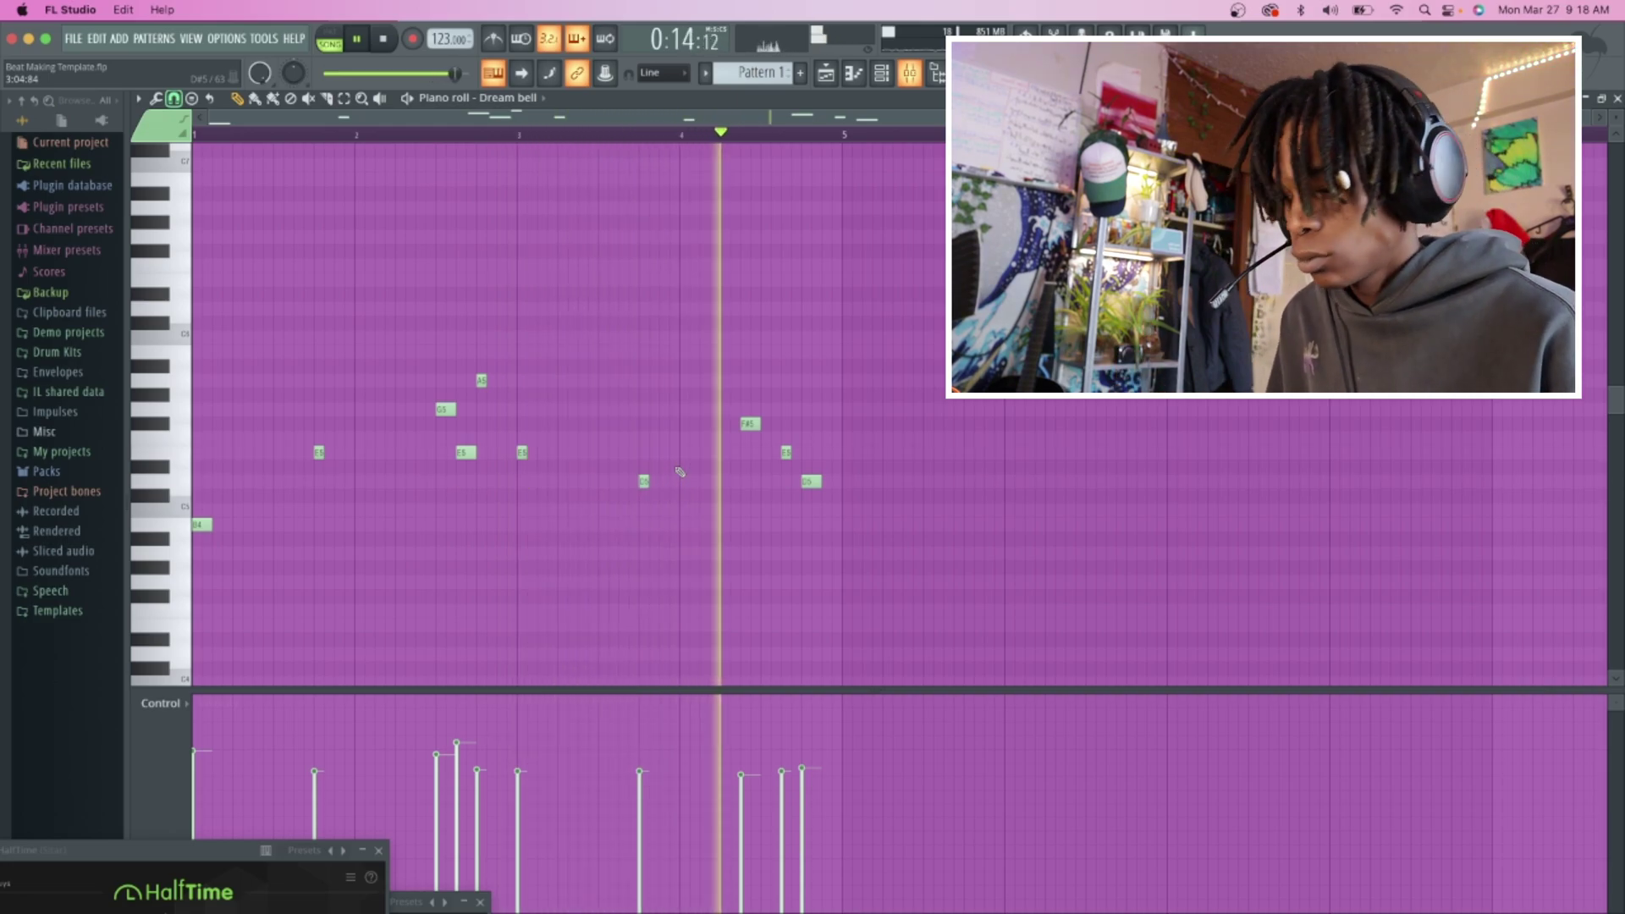
{"action": "key", "text": "space"}
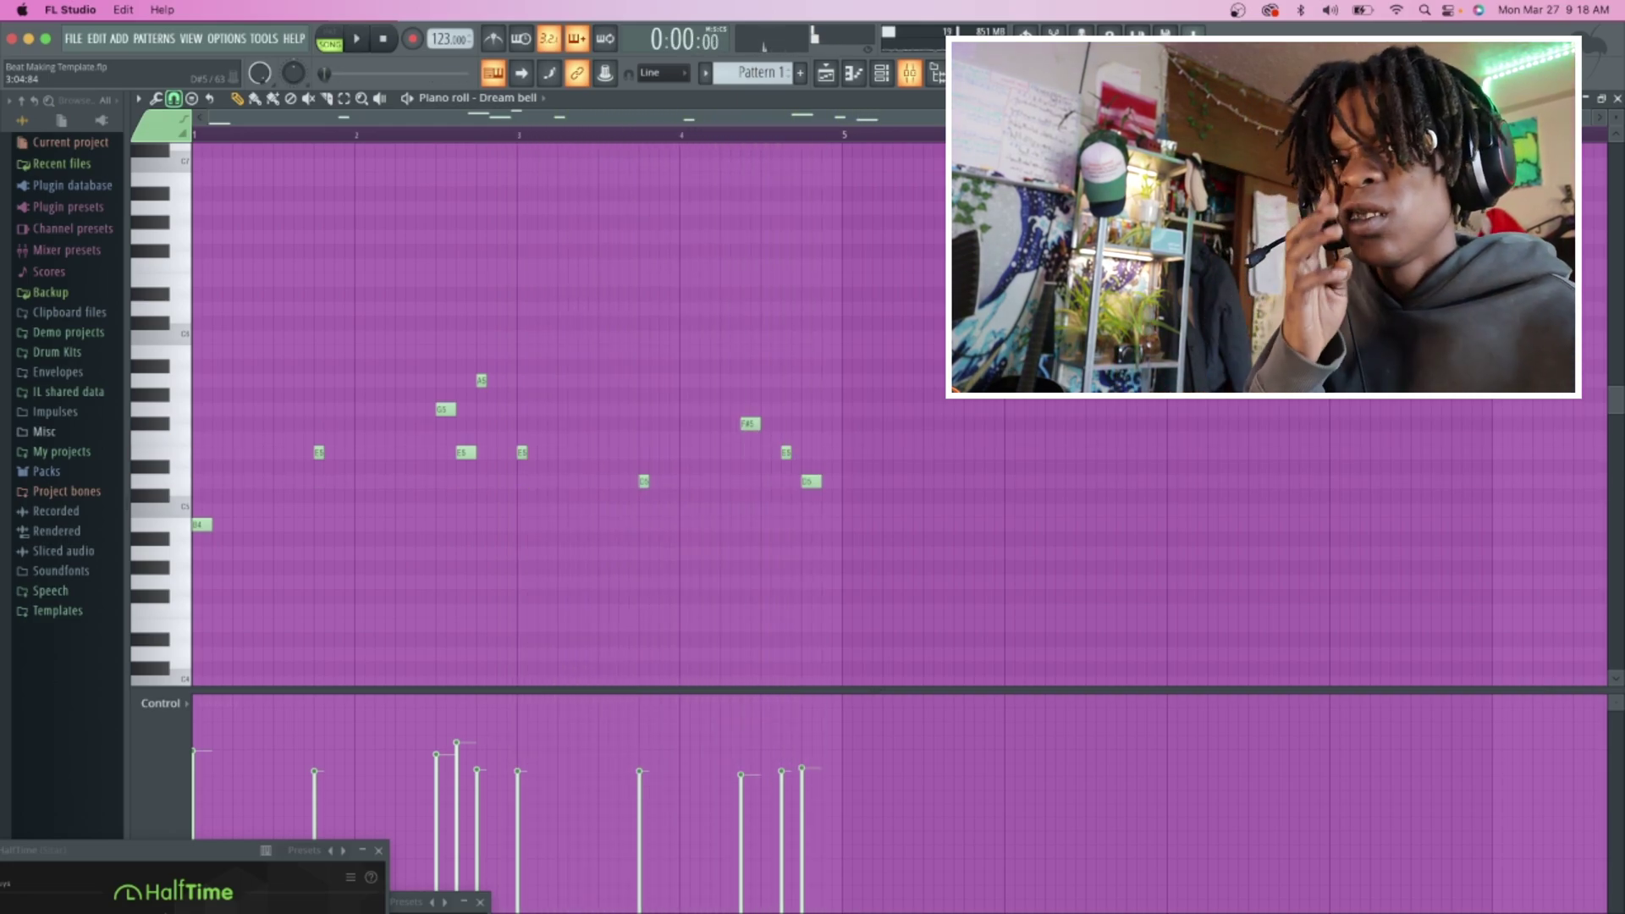
Step: Check the Dream bell channel's mixer track and return to its piano roll
{"action": "key", "text": "F9"}
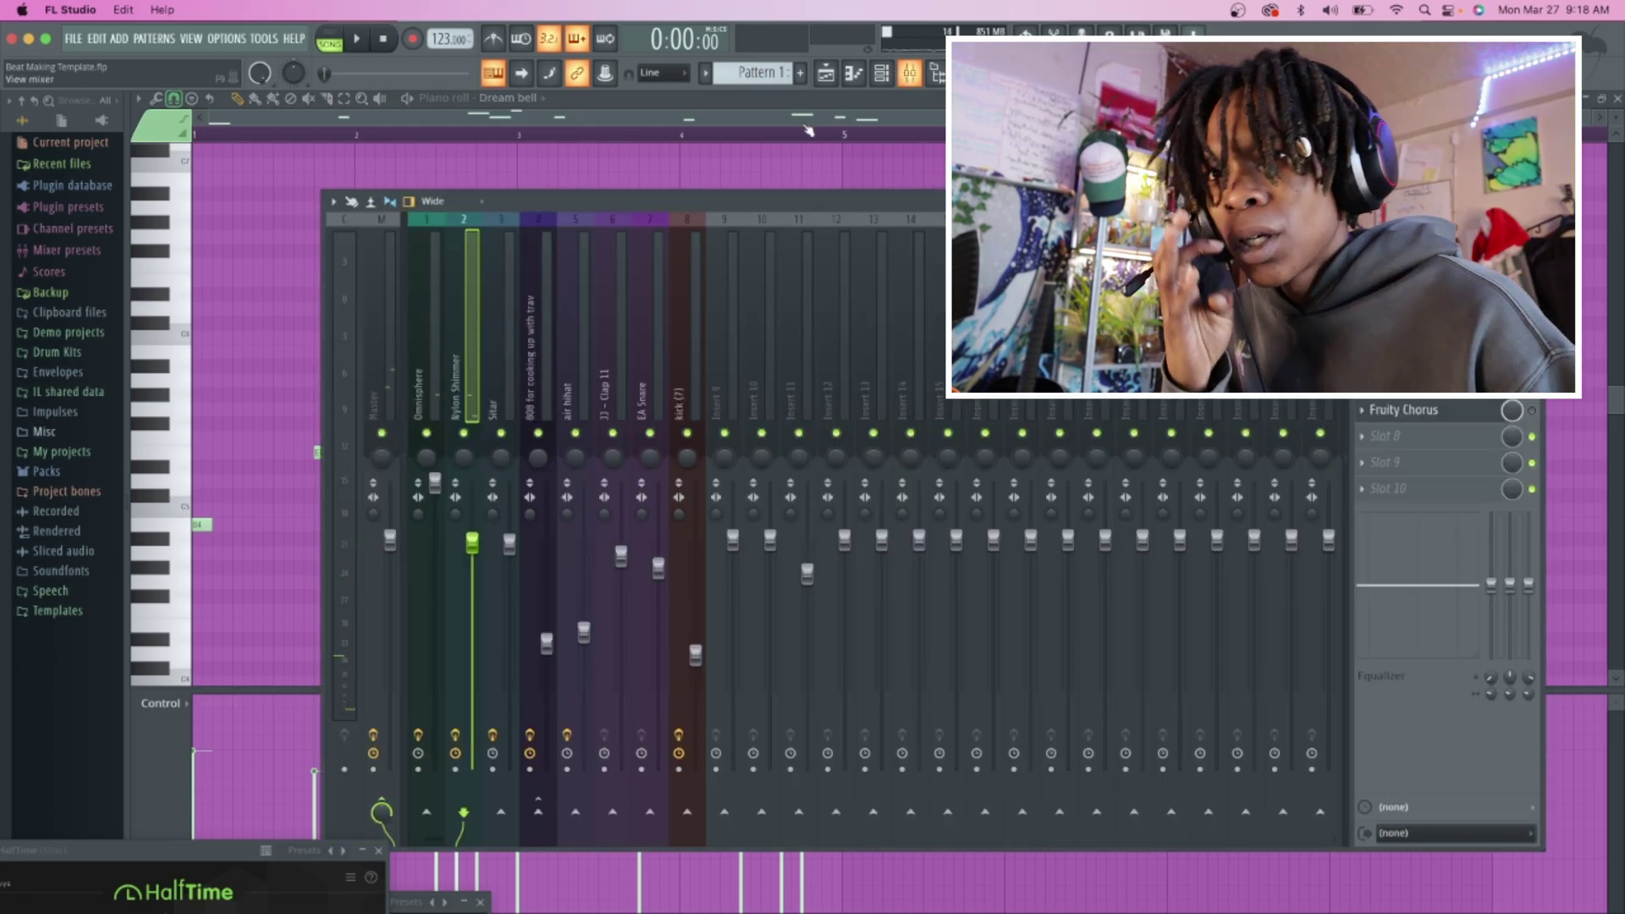
{"action": "key", "text": "F9"}
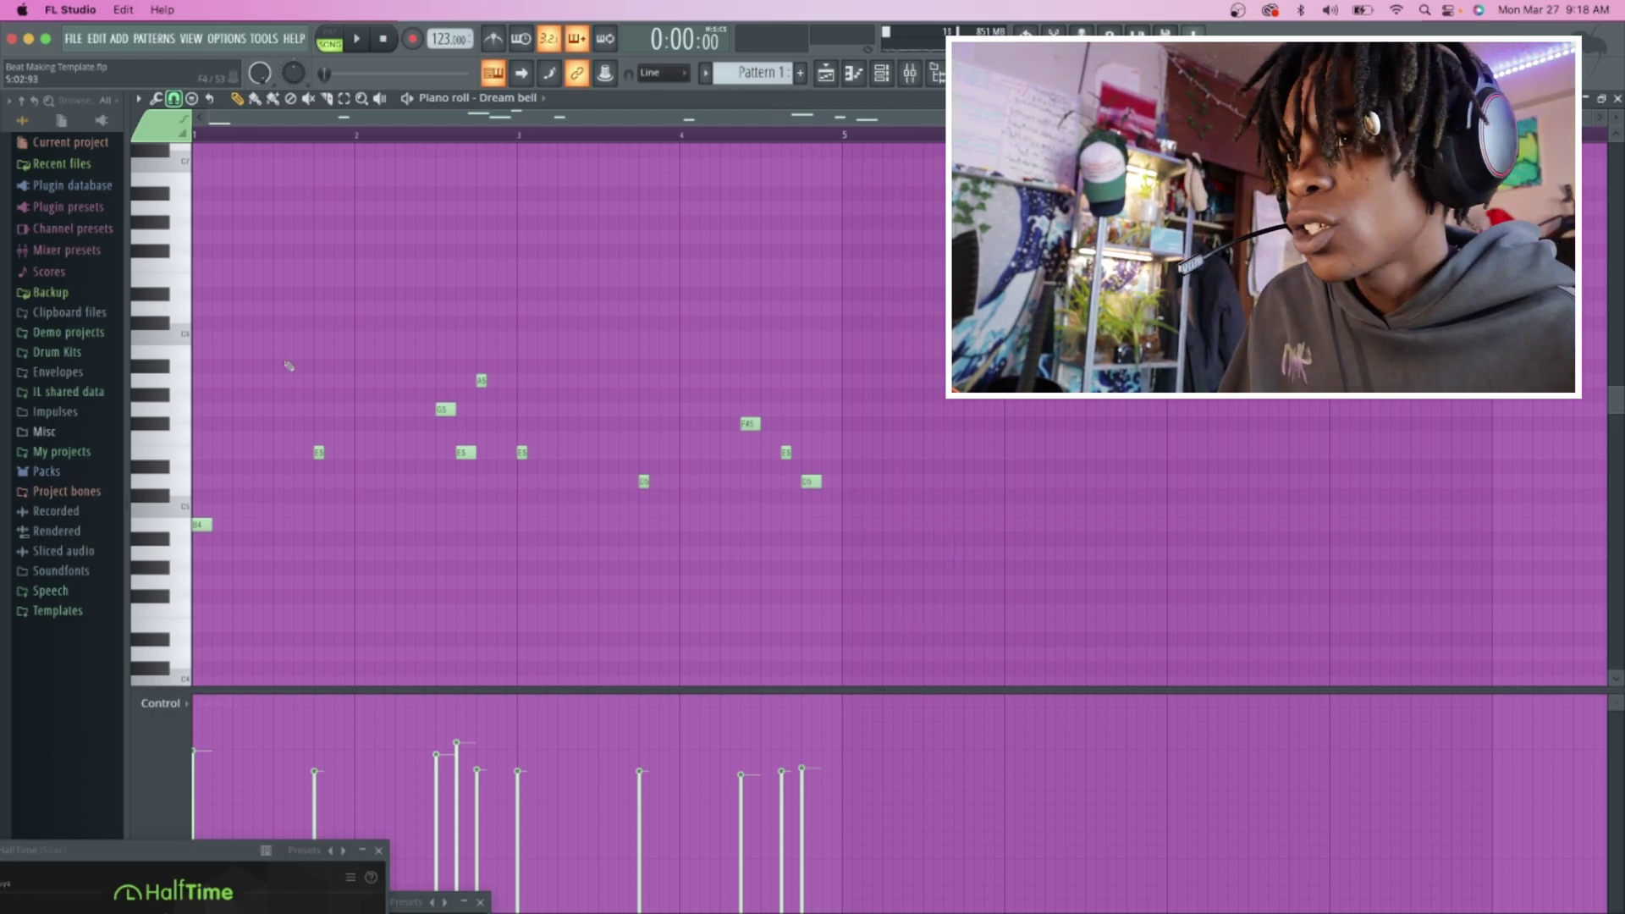
Step: Select all the Dream bell notes and transpose them down one octave
{"action": "left_click_drag", "start_coordinate": [918, 631], "coordinate": [193, 301]}
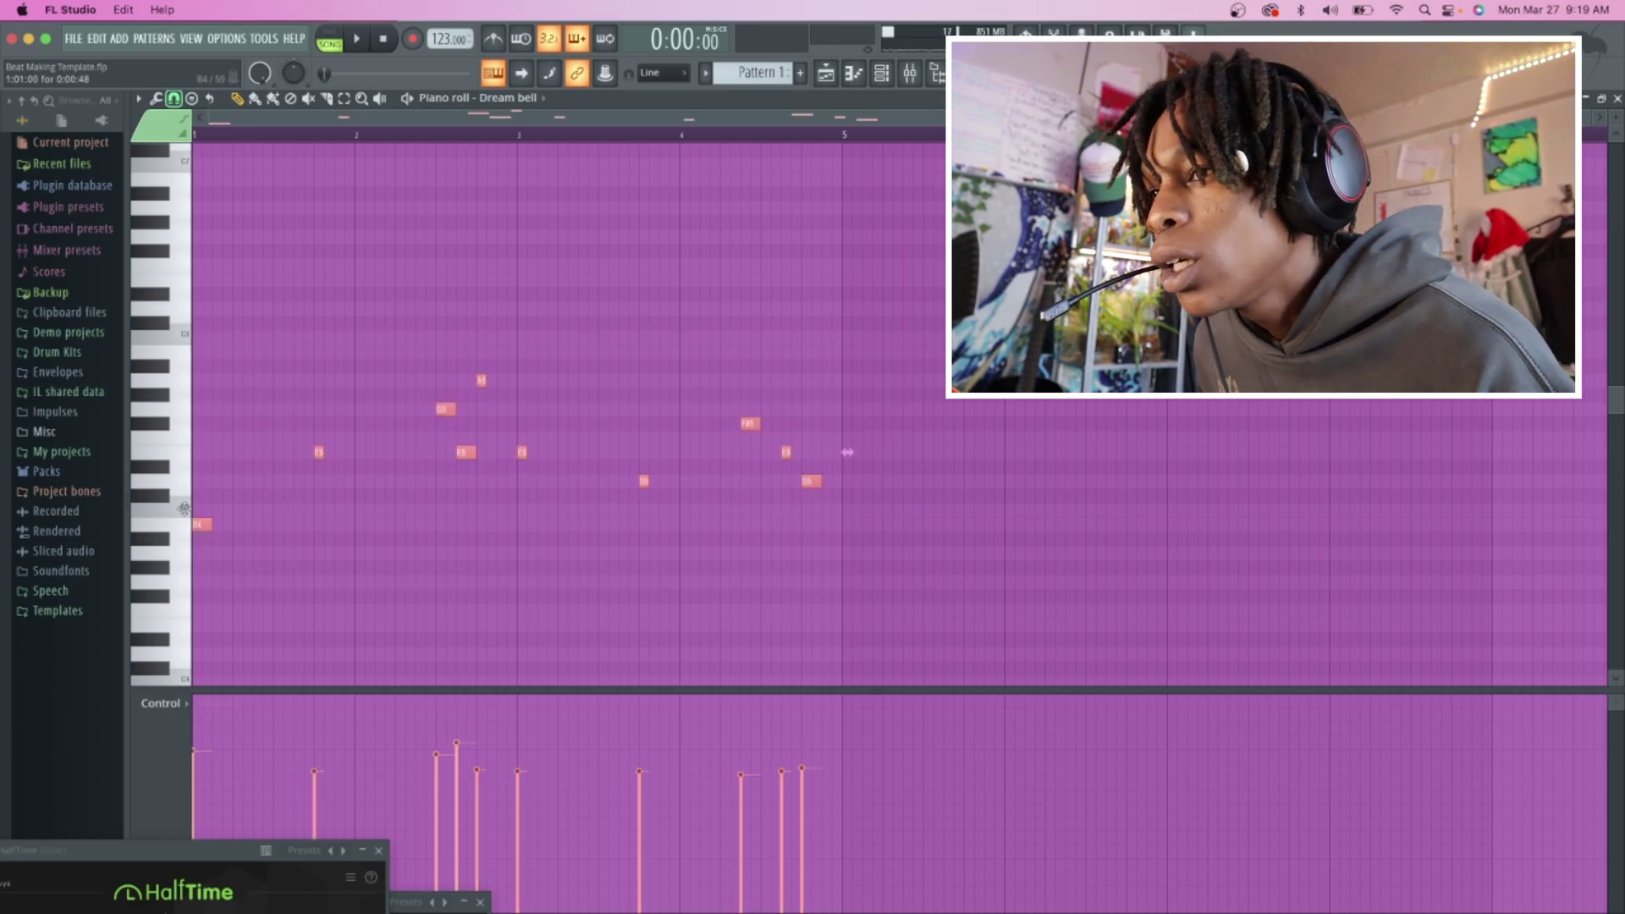
{"action": "left_click_drag", "start_coordinate": [184, 507], "coordinate": [177, 562]}
{"action": "key", "text": "space"}
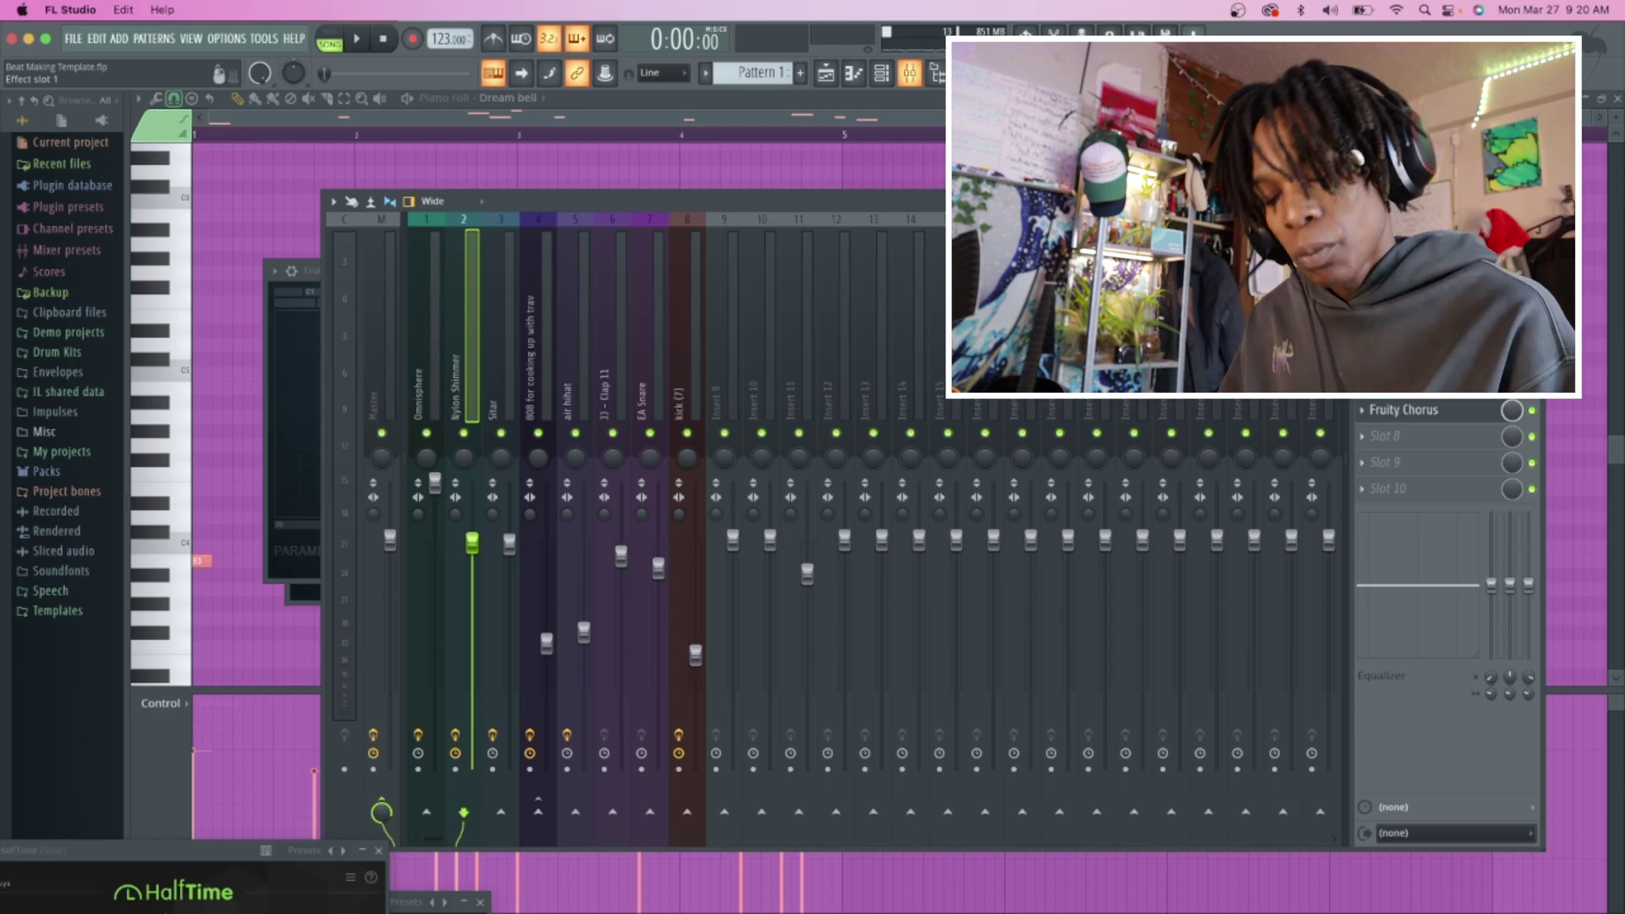
Step: Load the Bassoon Sustain preset from FLEX's Essential Winds pack and audition it with the pattern playing
{"action": "left_click", "coordinate": [832, 75]}
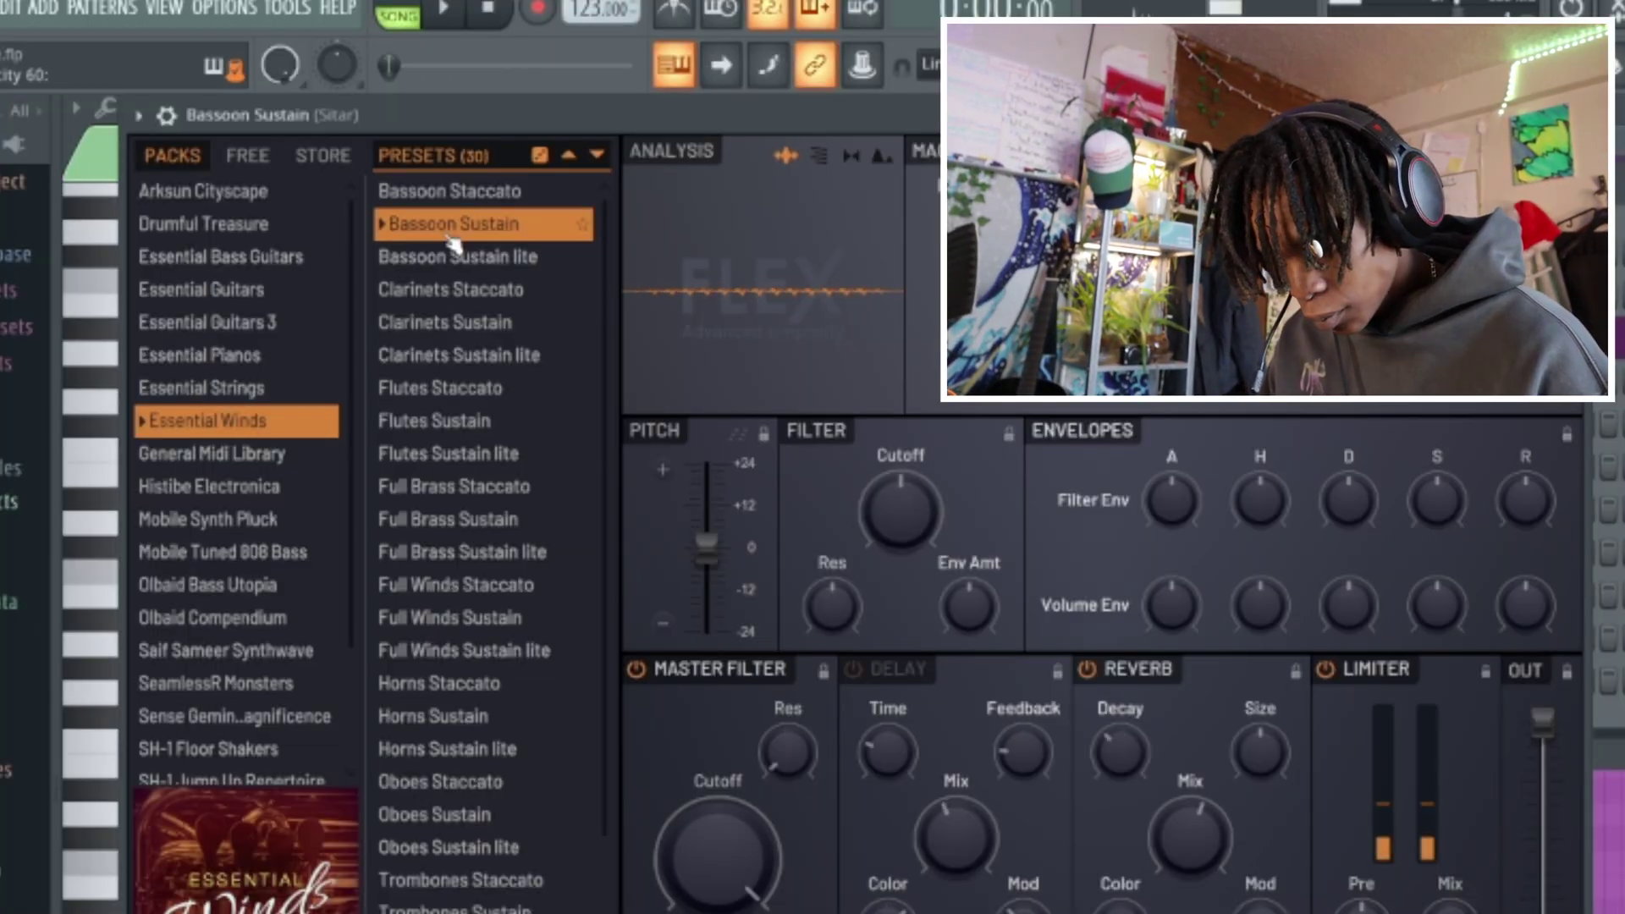
{"action": "key", "text": "space"}
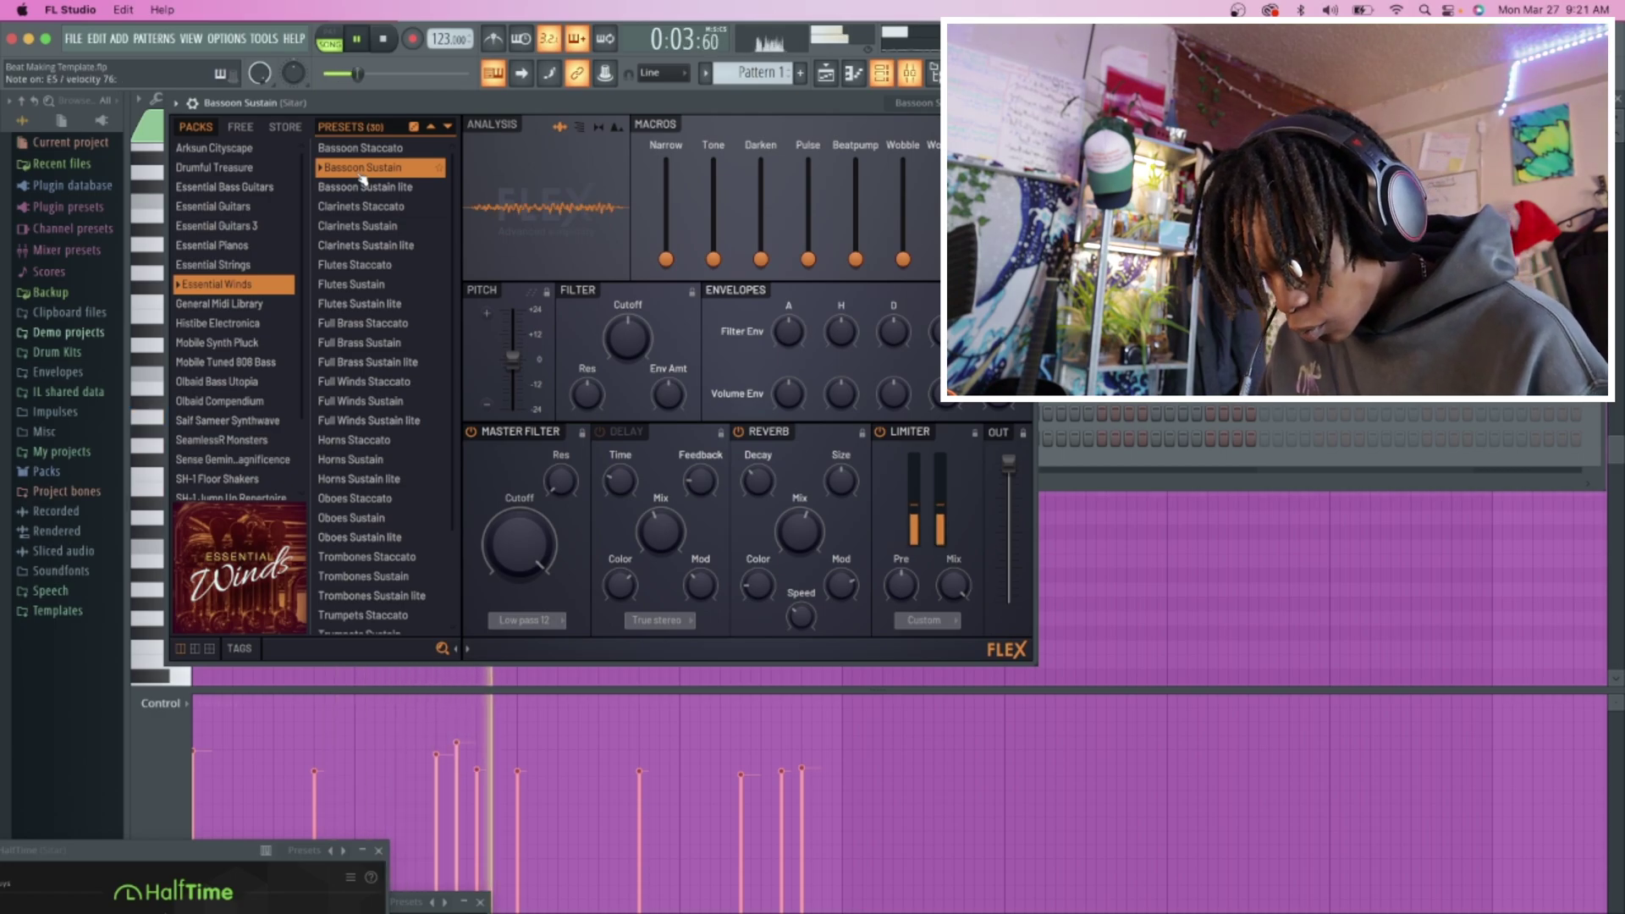
{"action": "key", "text": "space"}
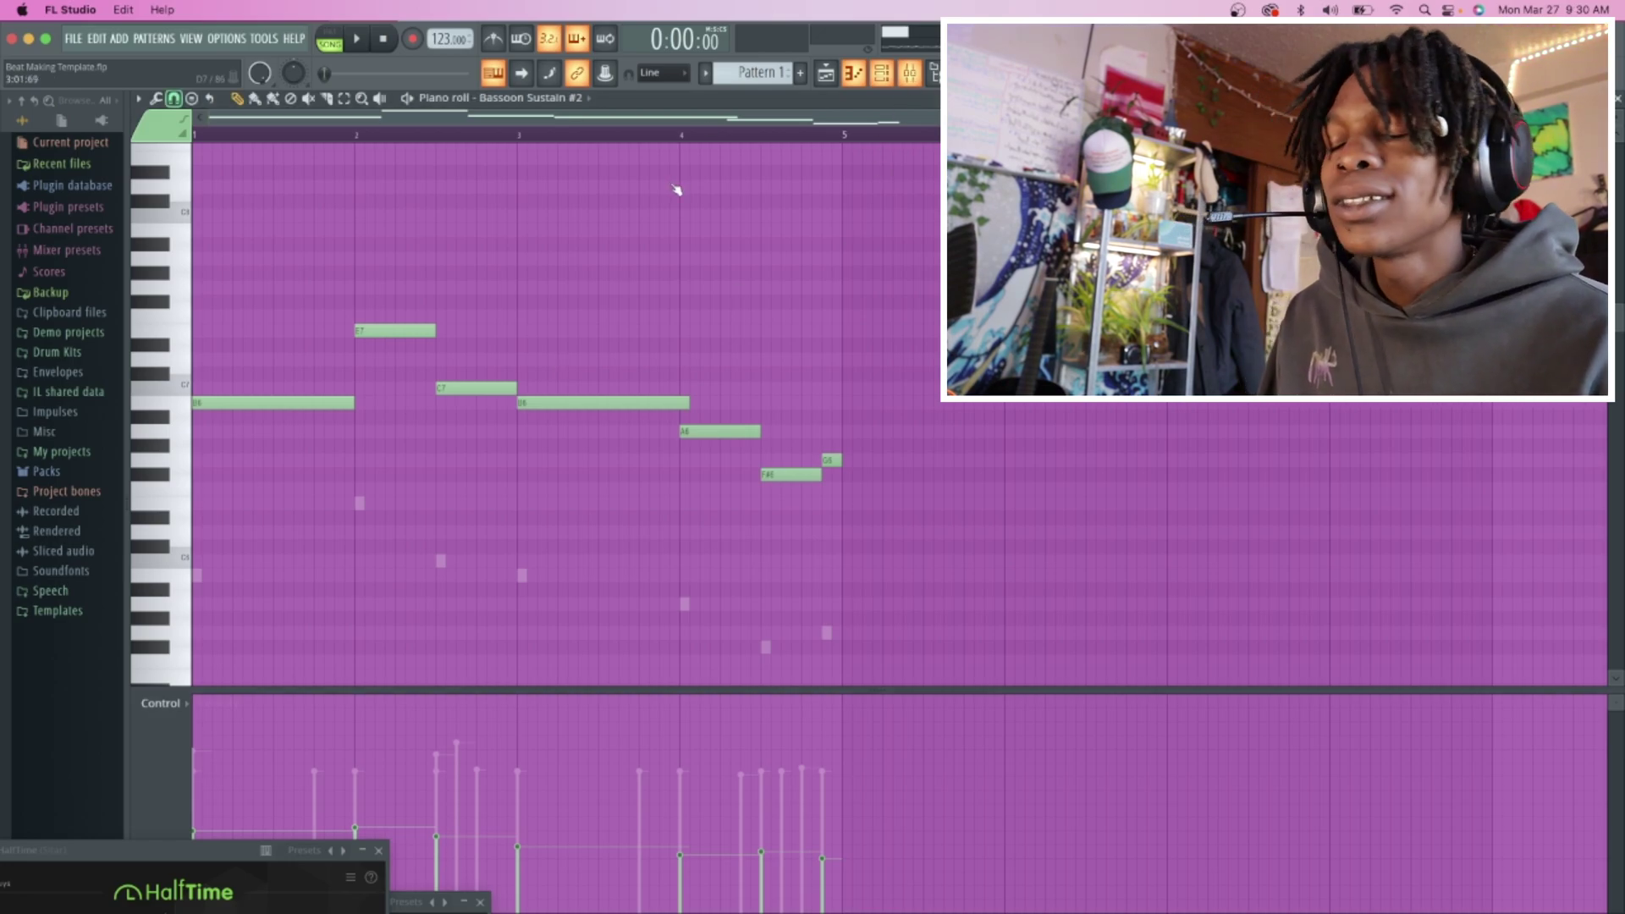
Step: Examine the 808 bass notes in the piano roll against the ghost notes of the other channels
{"action": "key", "text": "F9"}
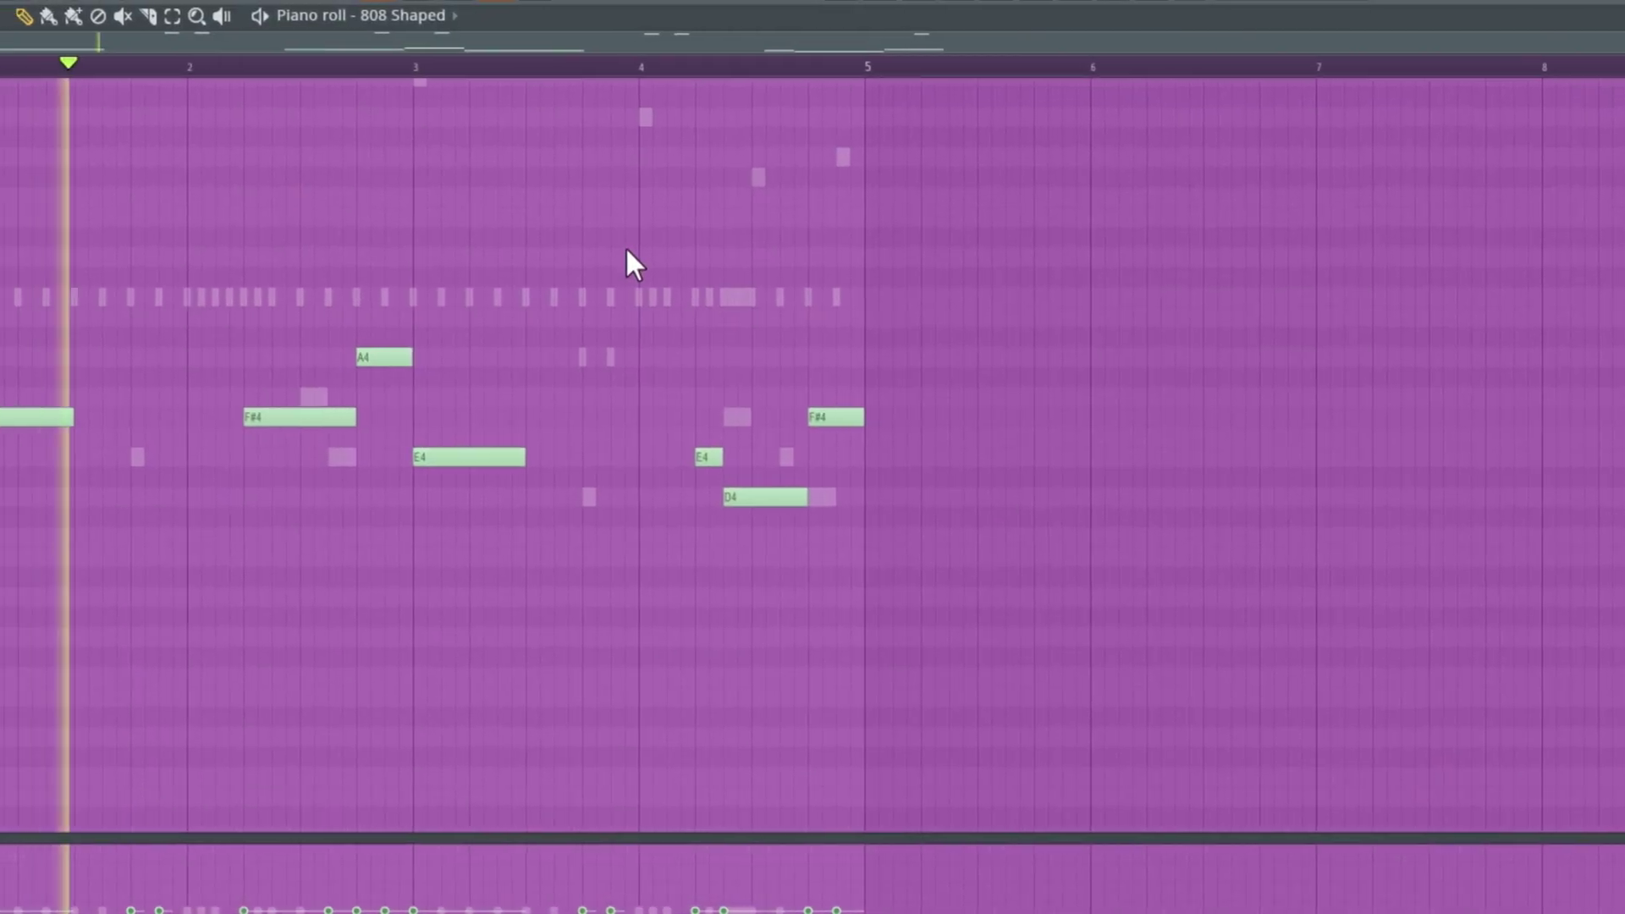
{"action": "scroll", "coordinate": [661, 252], "scroll_direction": "up", "scroll_amount": 3}
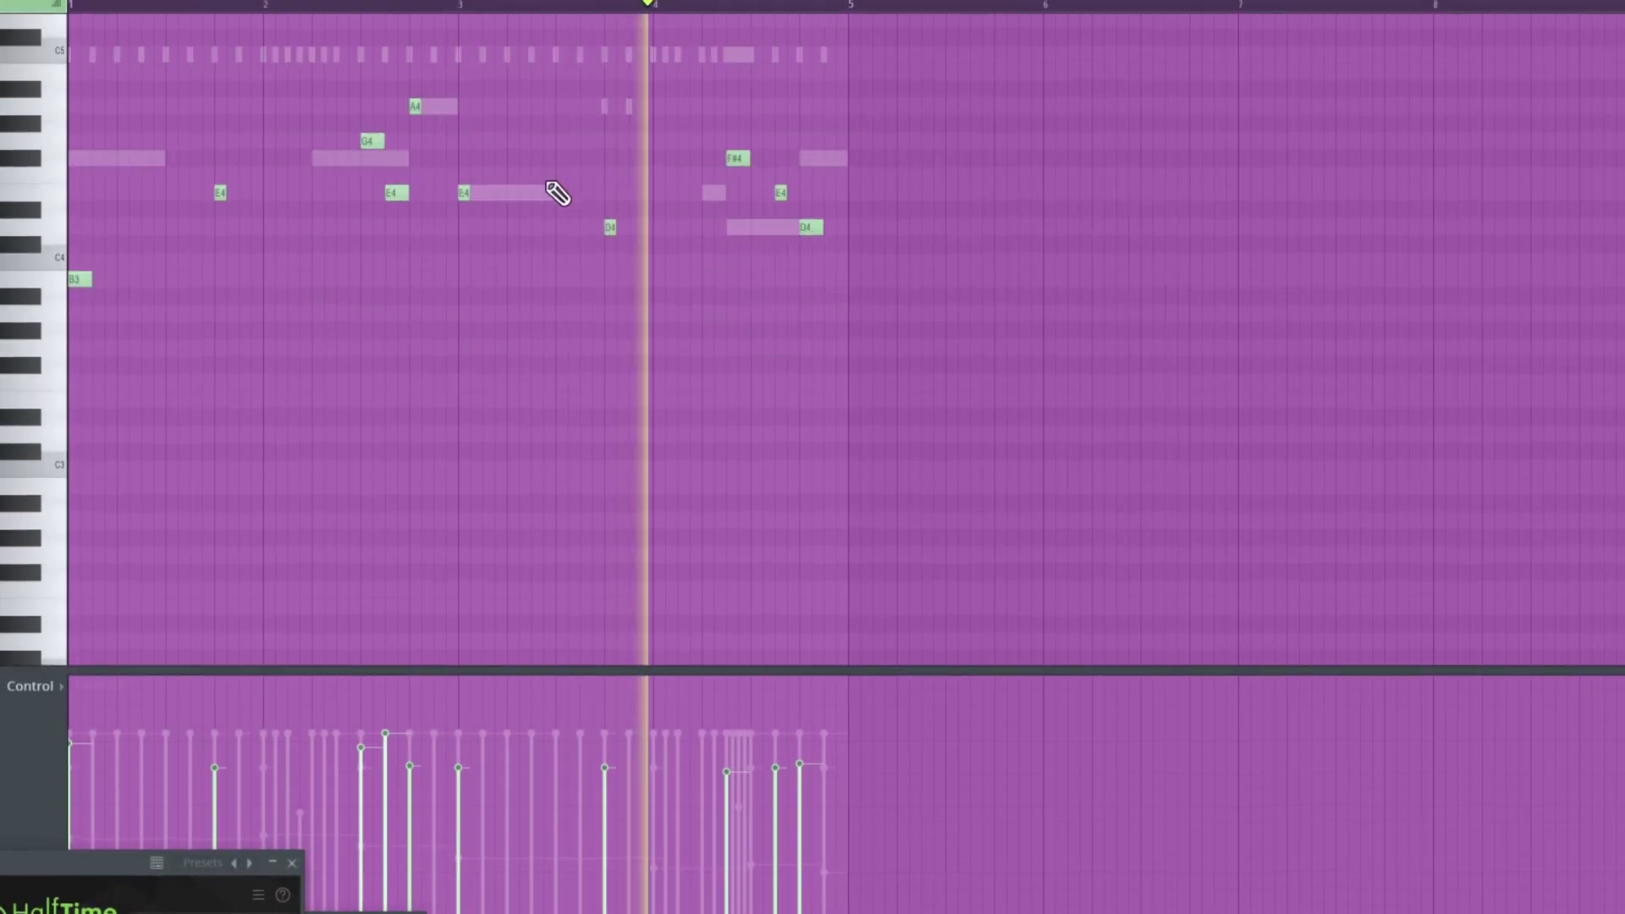
{"action": "scroll", "coordinate": [548, 206], "scroll_direction": "up", "scroll_amount": 2}
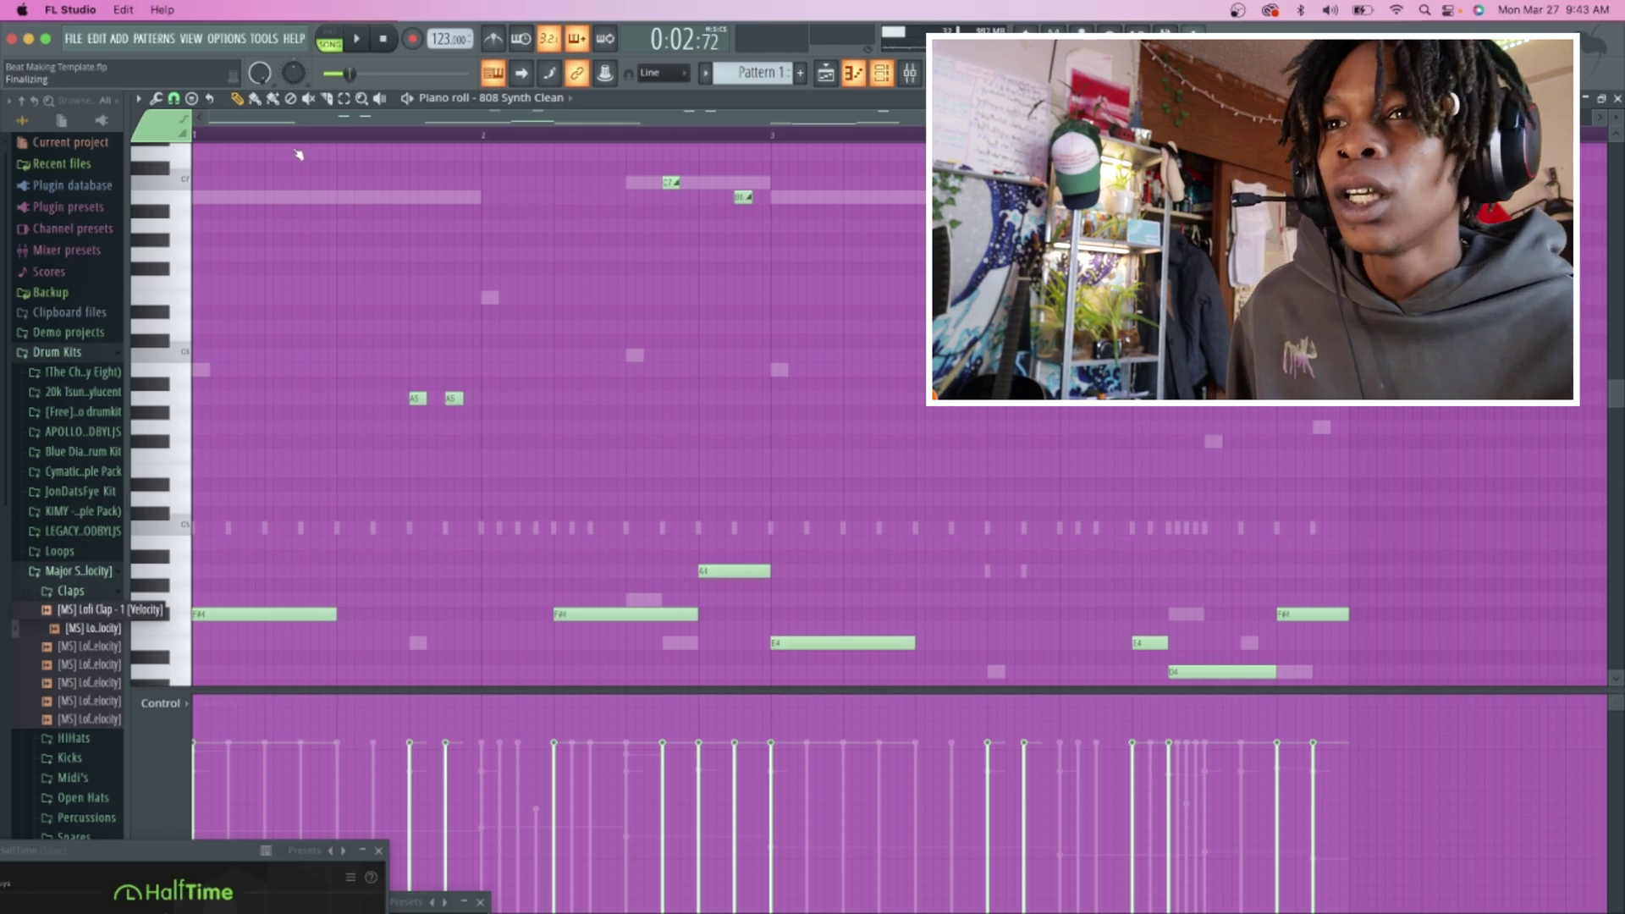
{"action": "left_click", "coordinate": [568, 100]}
{"action": "left_click", "coordinate": [566, 99]}
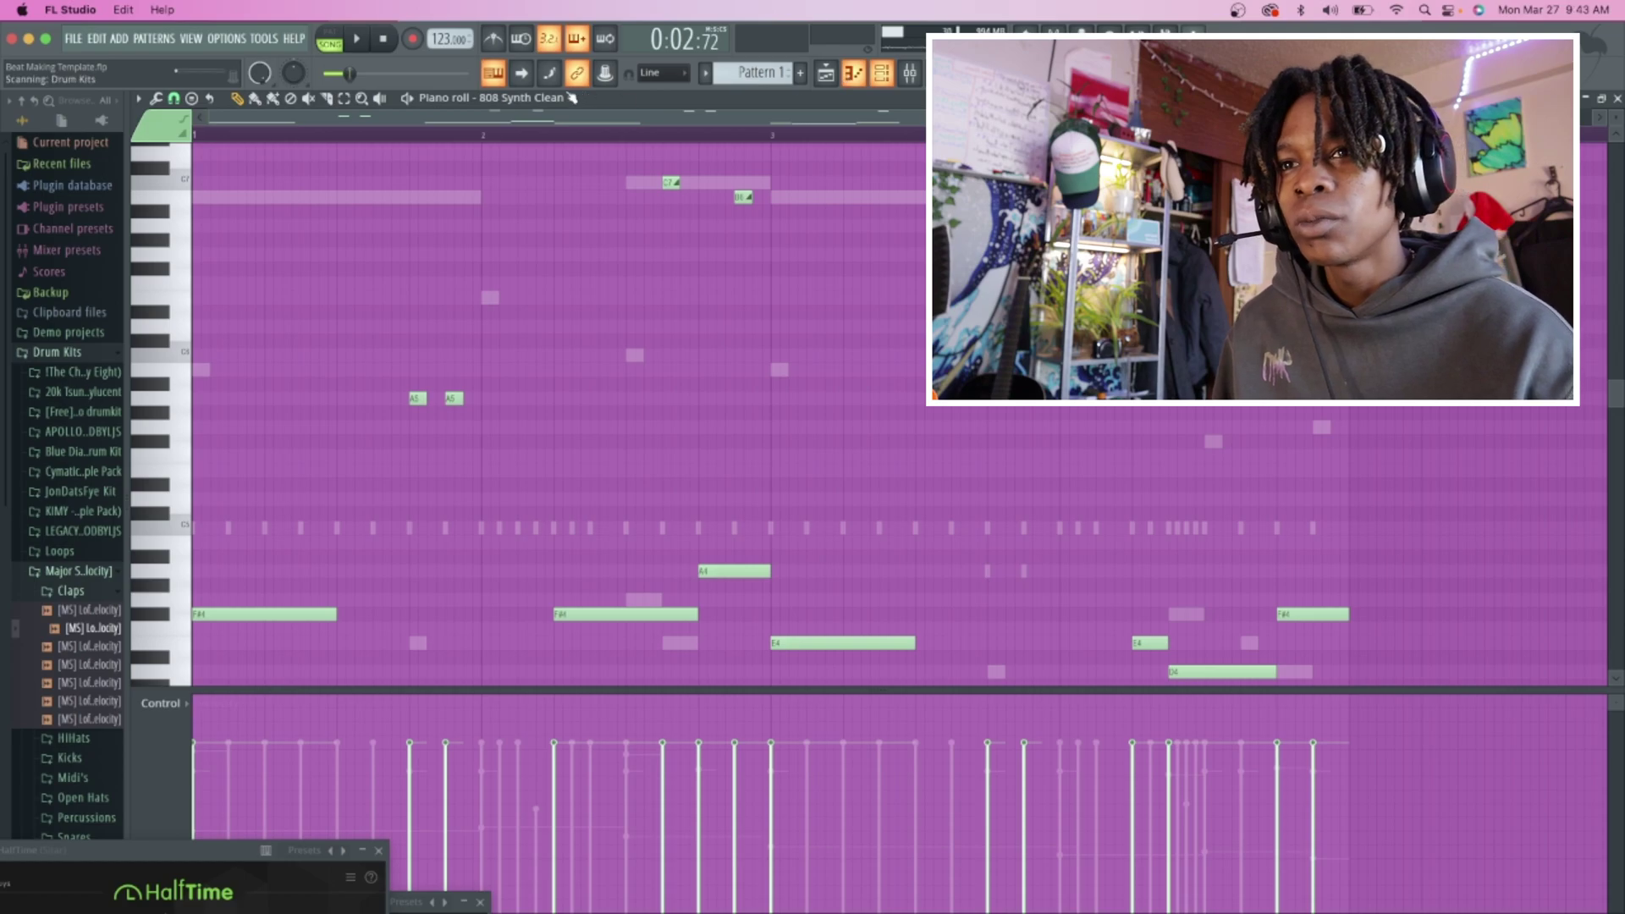
Step: Examine the Cymatics - Orchid Hihat - Closed 2 notes in the piano roll and open the channel list
{"action": "key", "text": "F6"}
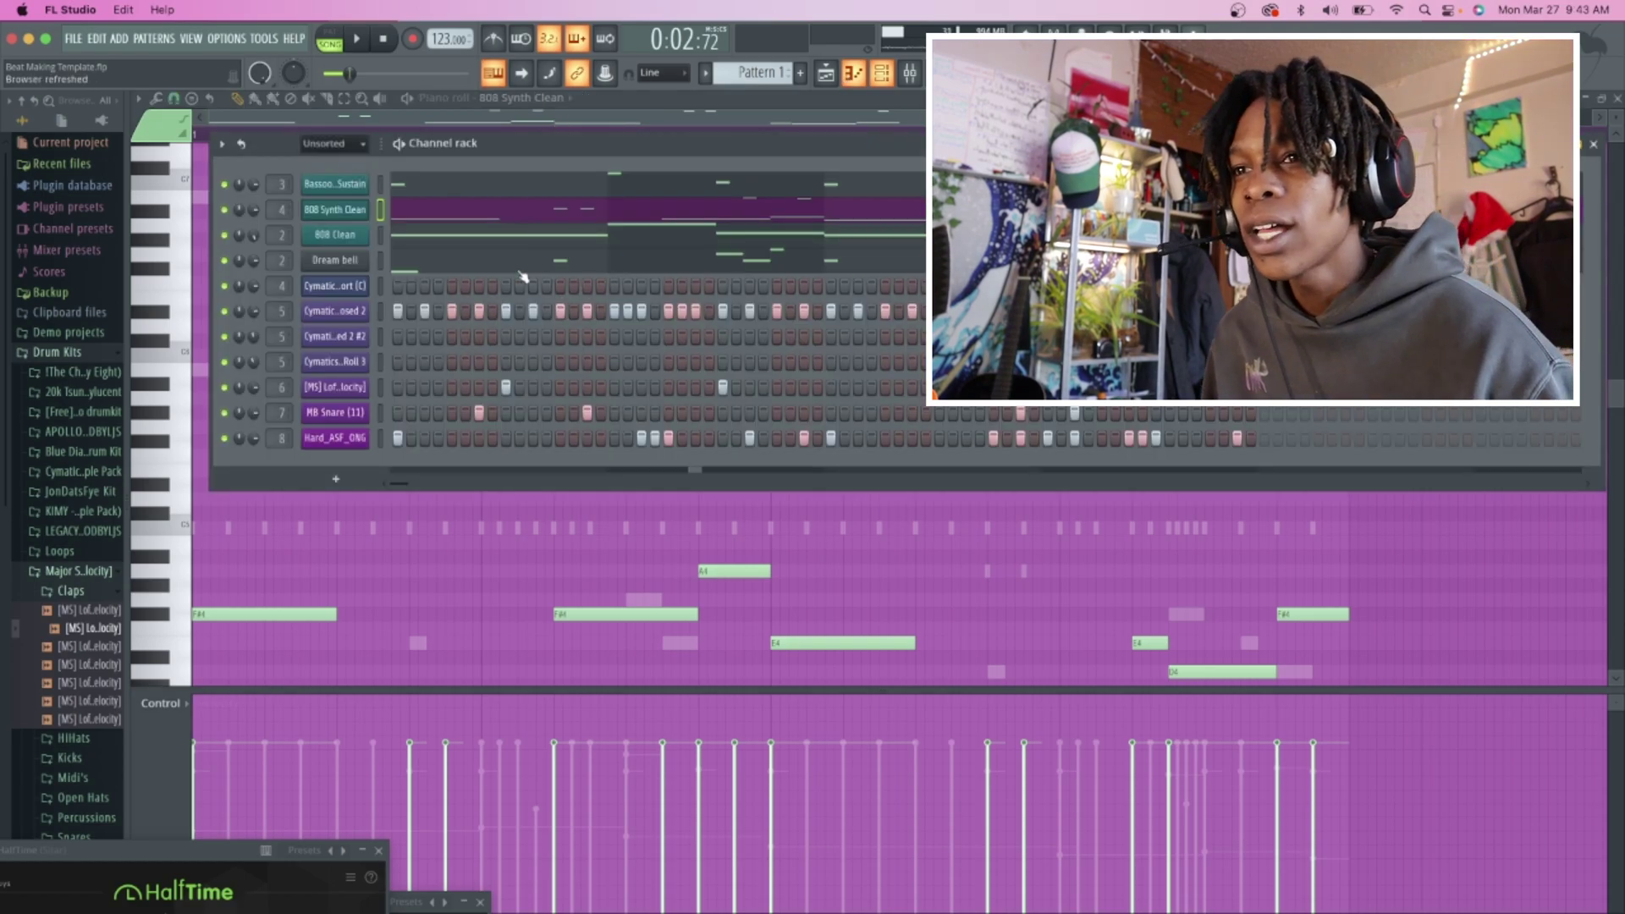
{"action": "key", "text": "F6"}
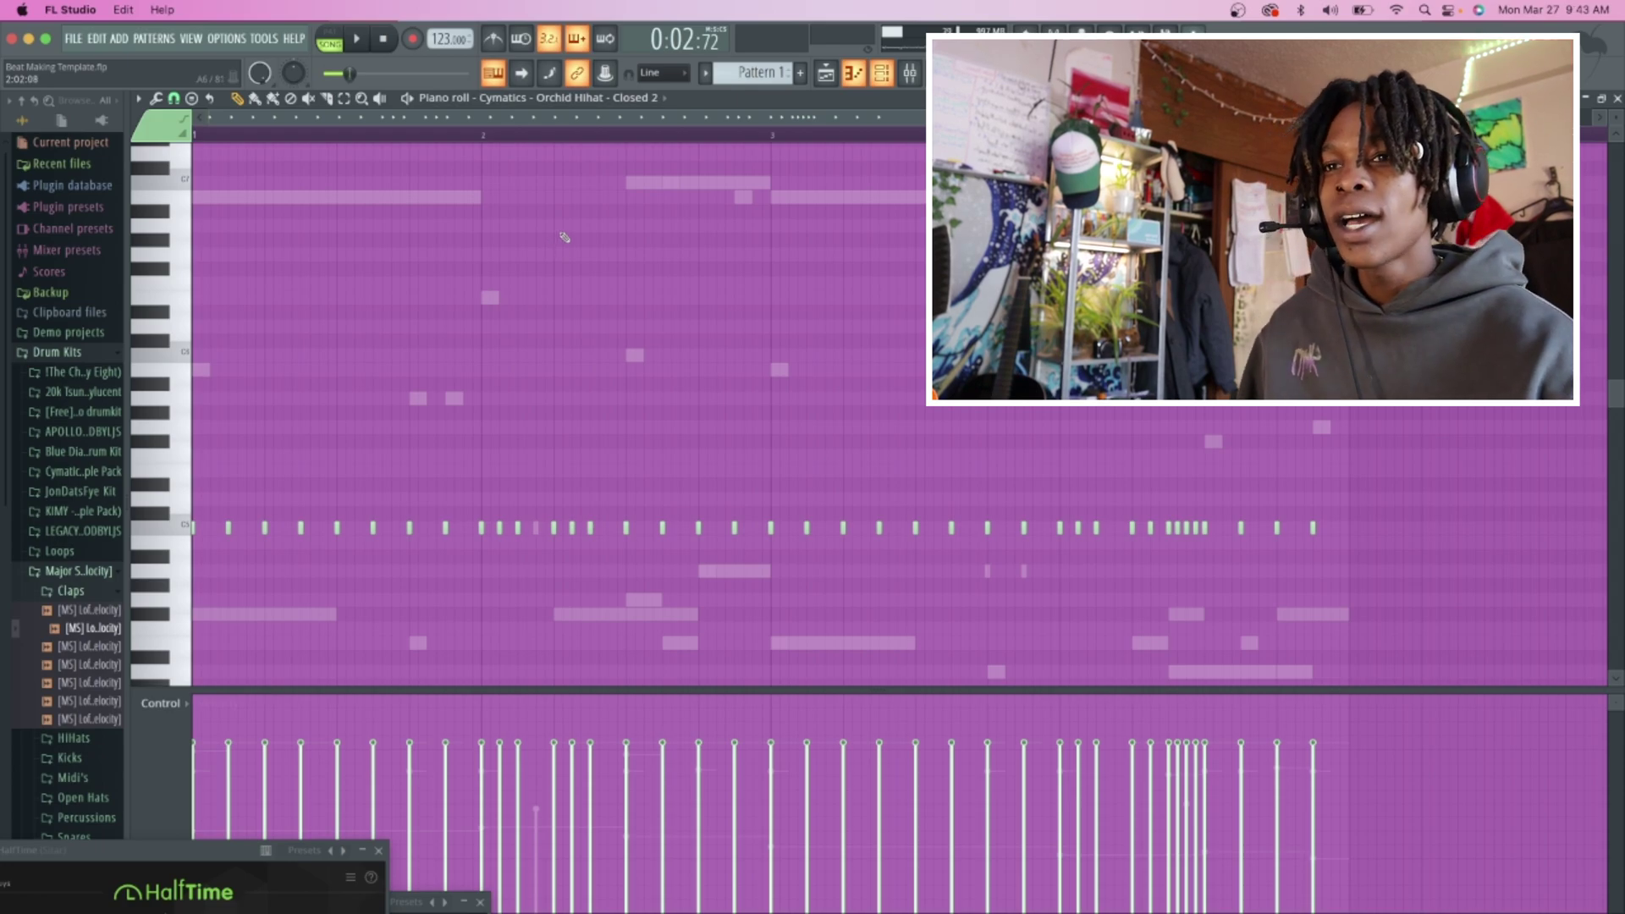
{"action": "scroll", "coordinate": [564, 238], "scroll_direction": "up", "scroll_amount": 4}
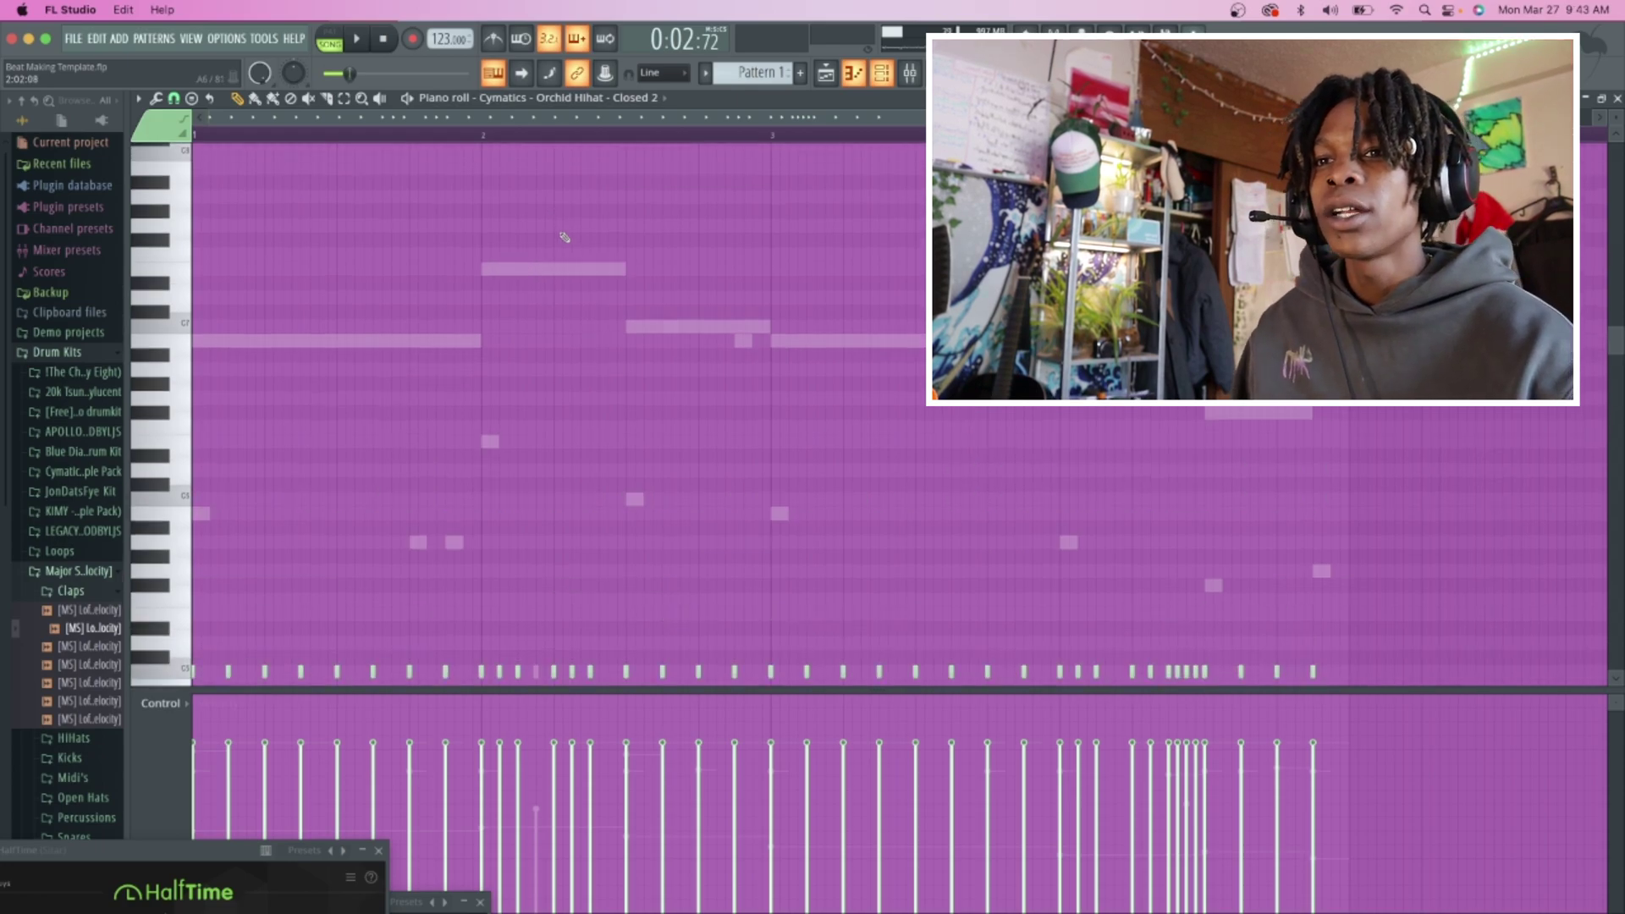
{"action": "scroll", "coordinate": [564, 237], "scroll_direction": "down", "scroll_amount": 8}
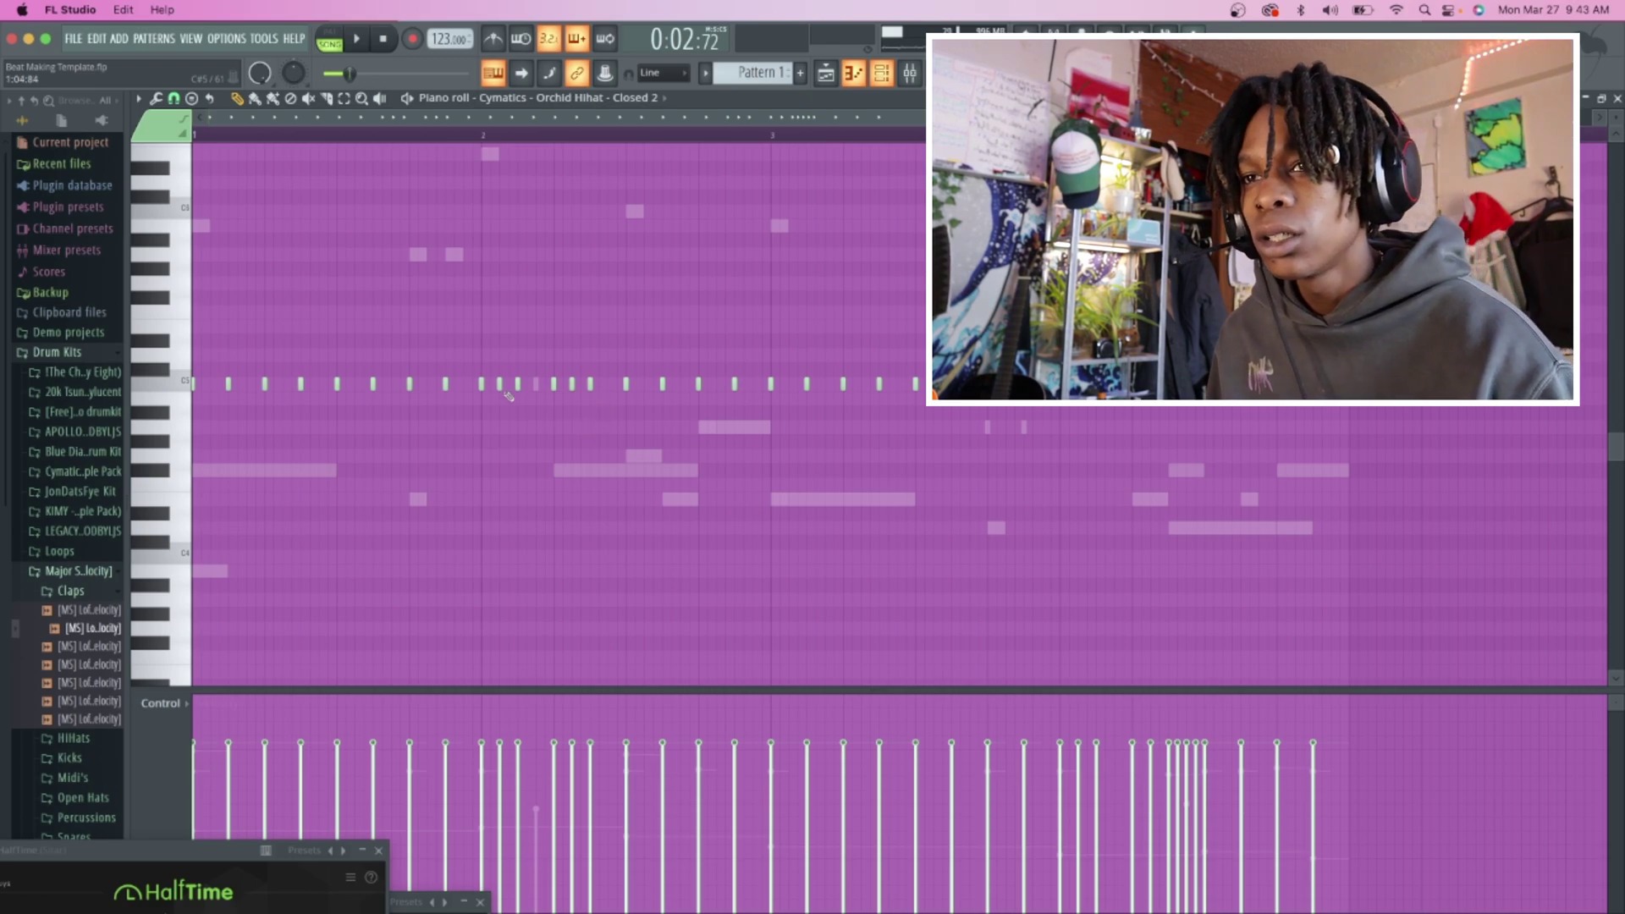
{"action": "left_click", "coordinate": [665, 97]}
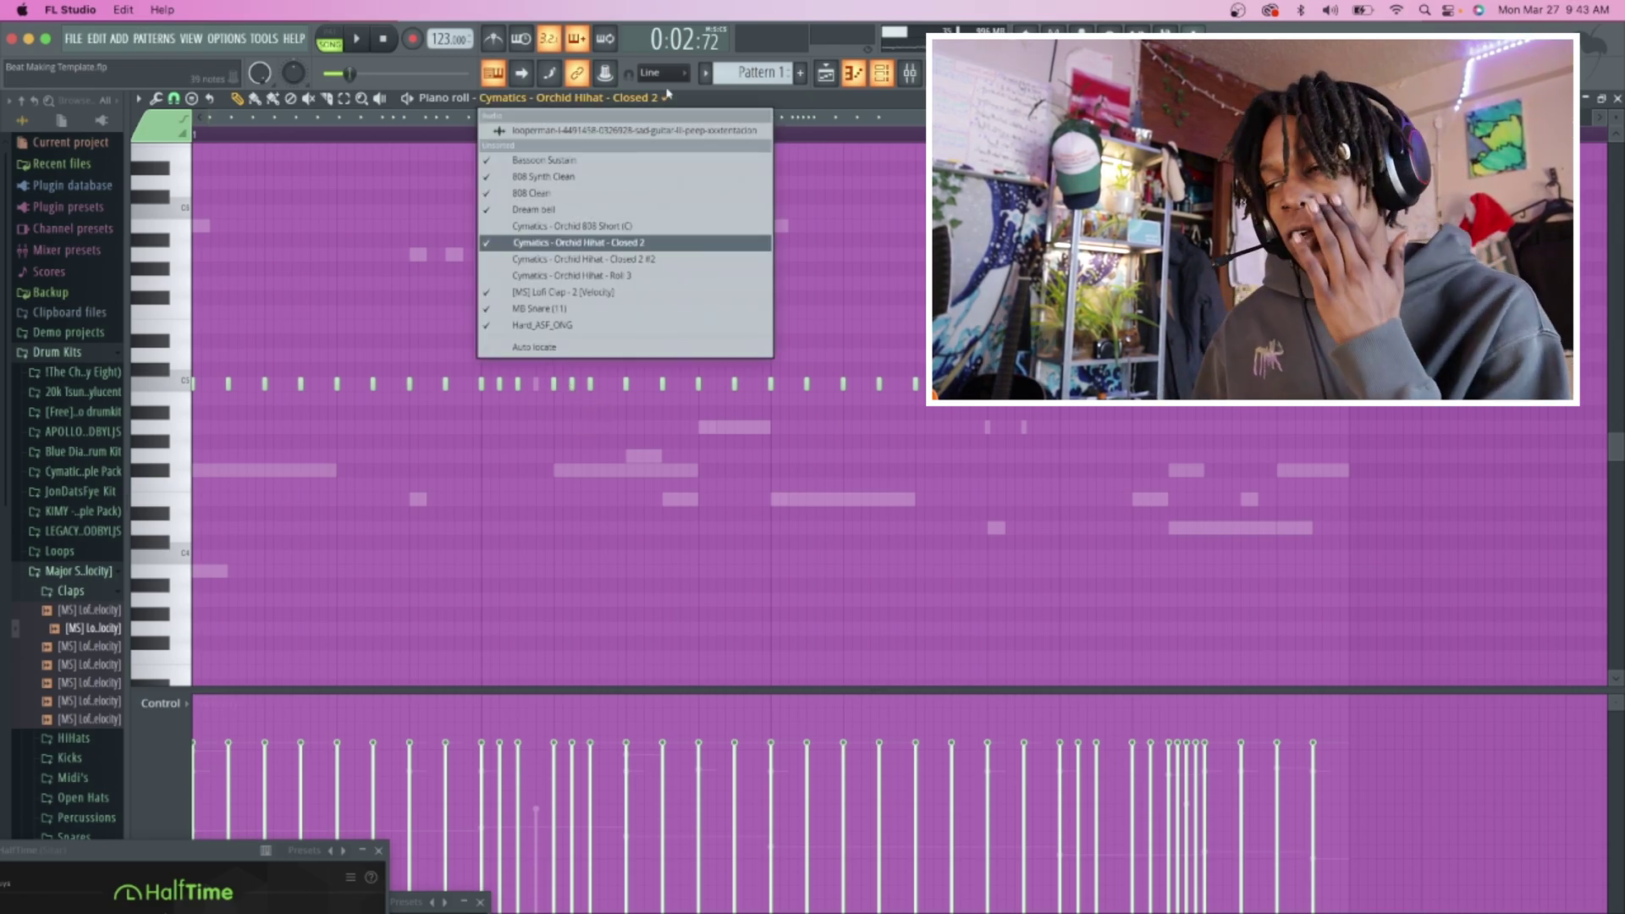